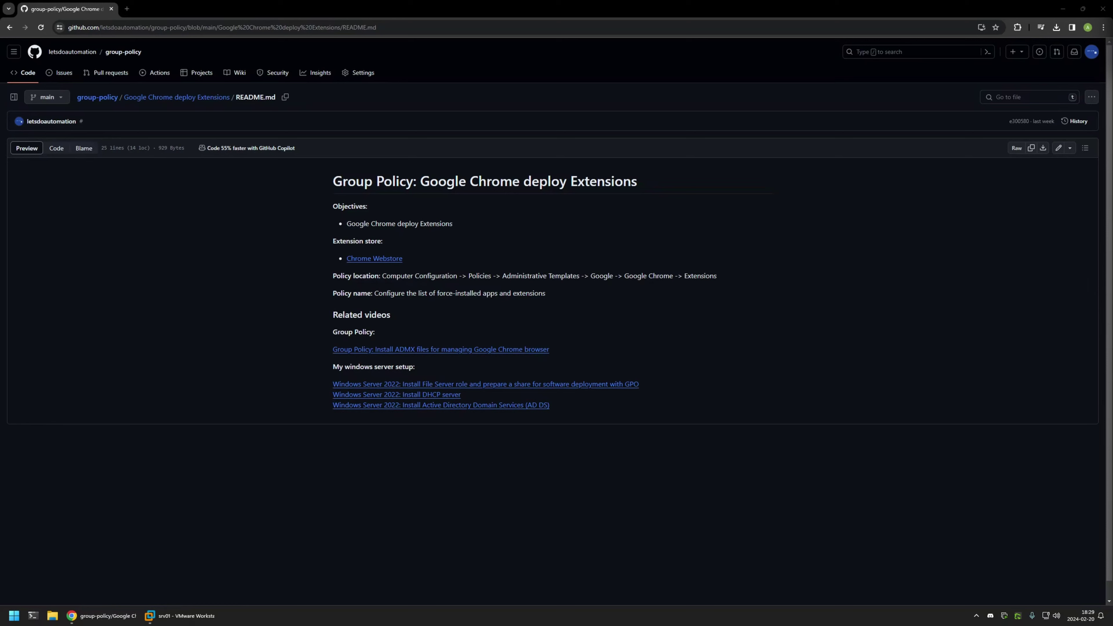
- Review the README's related-videos, server setup and Group Policy ADMX lines, then switch to srv01
drag(582, 409, 301, 333)
click(434, 333)
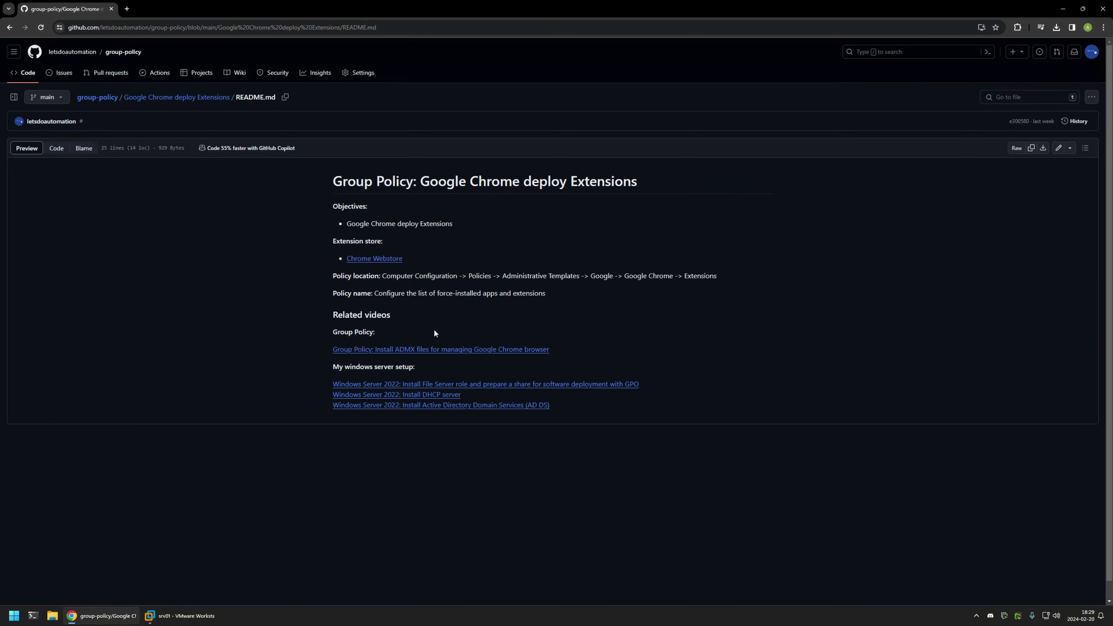
drag(564, 408, 384, 363)
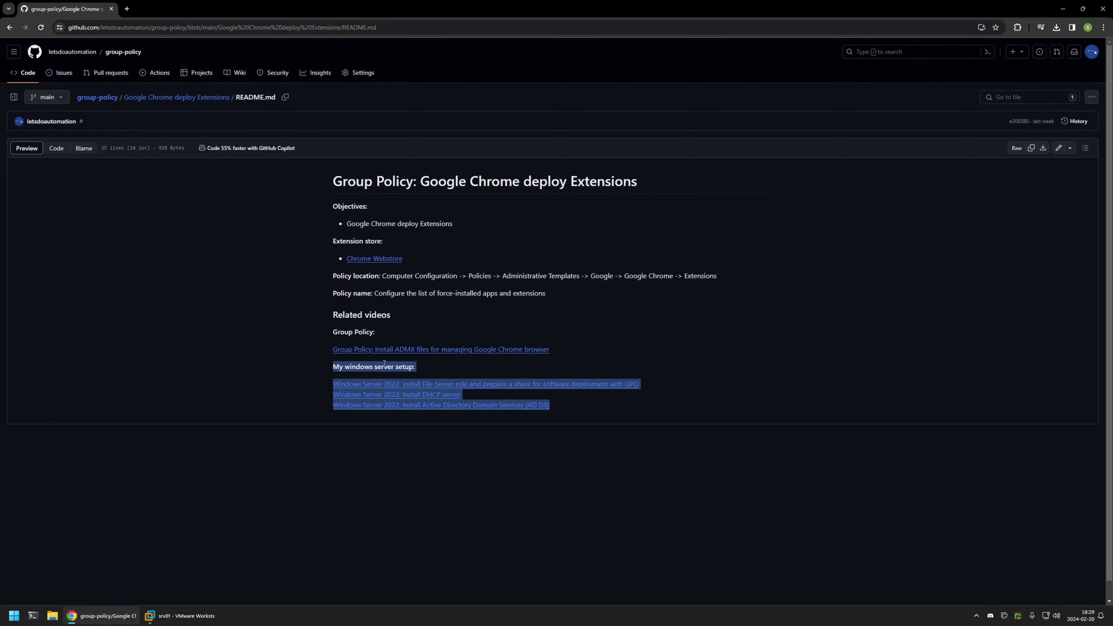
click(421, 366)
drag(559, 350, 315, 335)
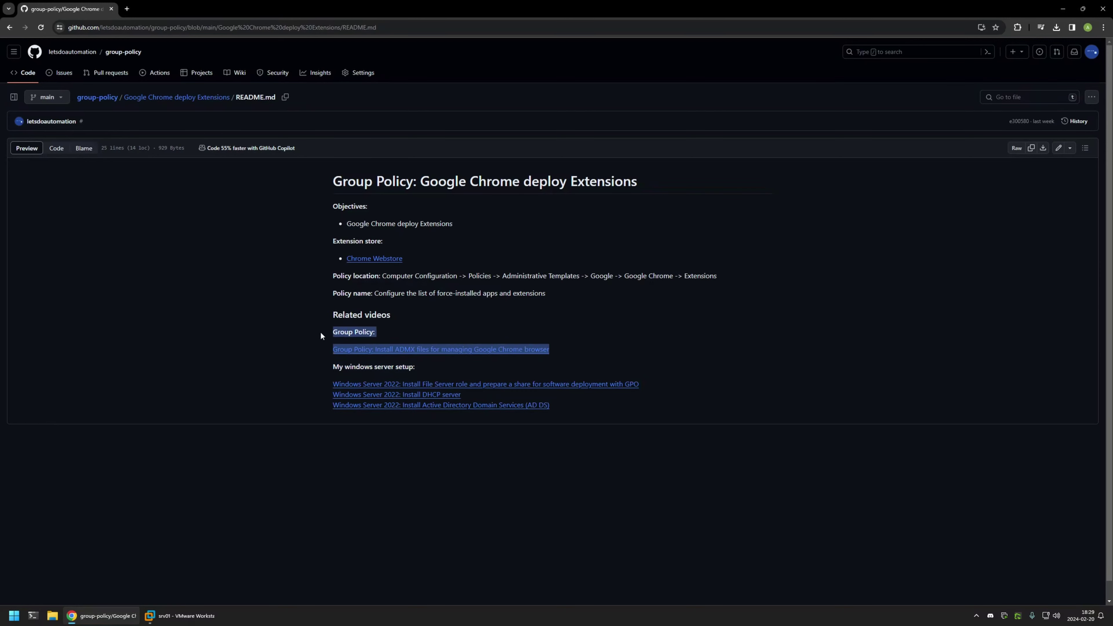
click(723, 273)
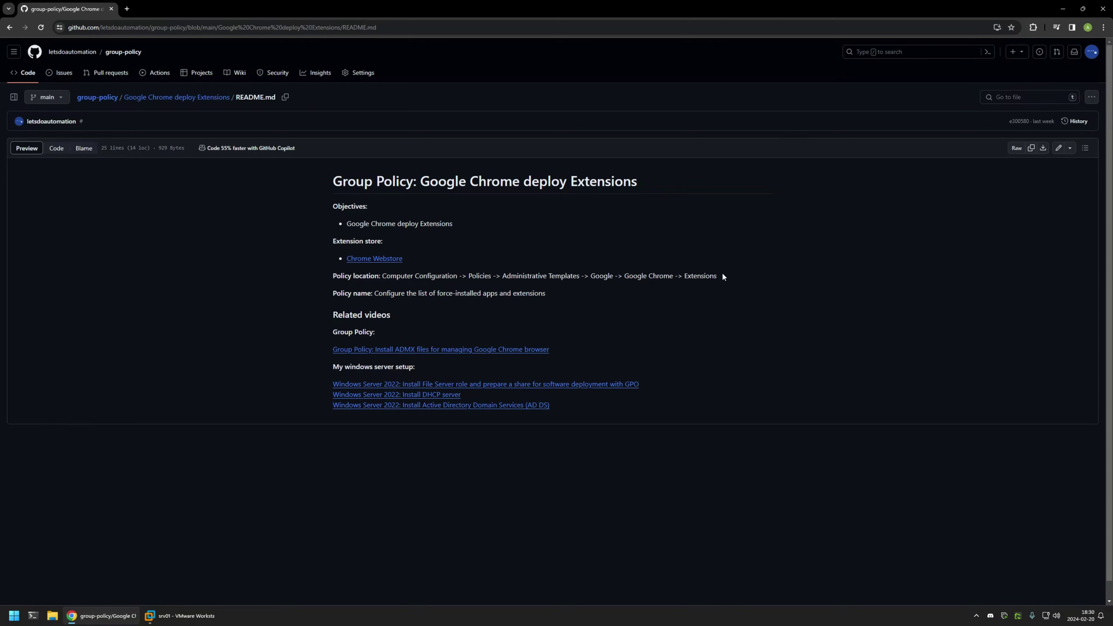
click(179, 616)
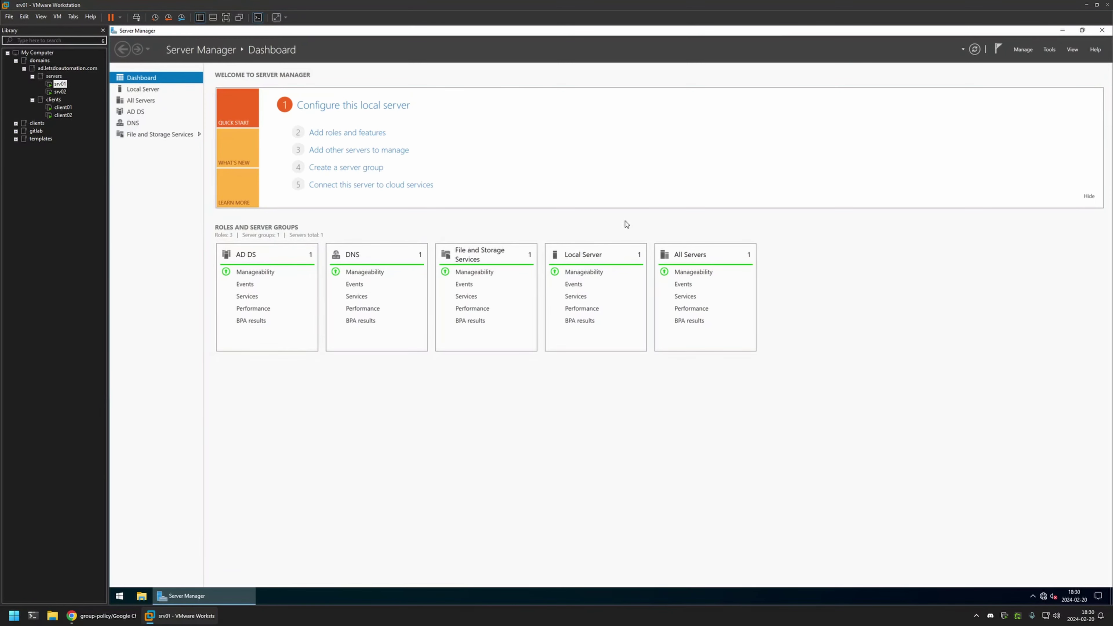
- Launch Group Policy Management from Tools and create a new GPO named 'chrome settings'
click(1048, 48)
click(1021, 175)
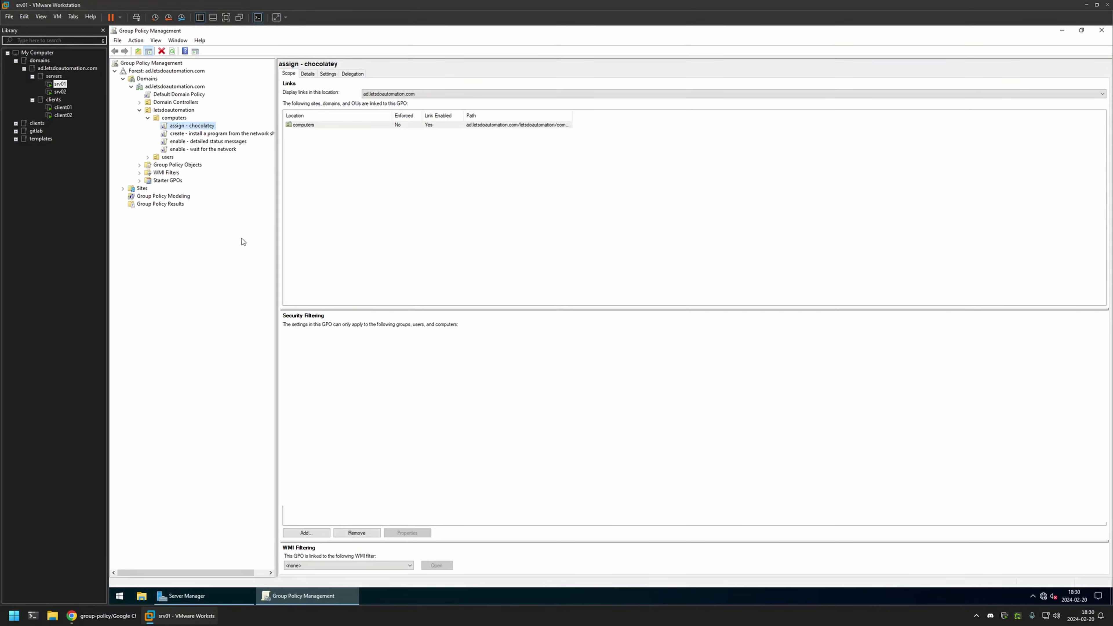
right_click(175, 166)
click(211, 175)
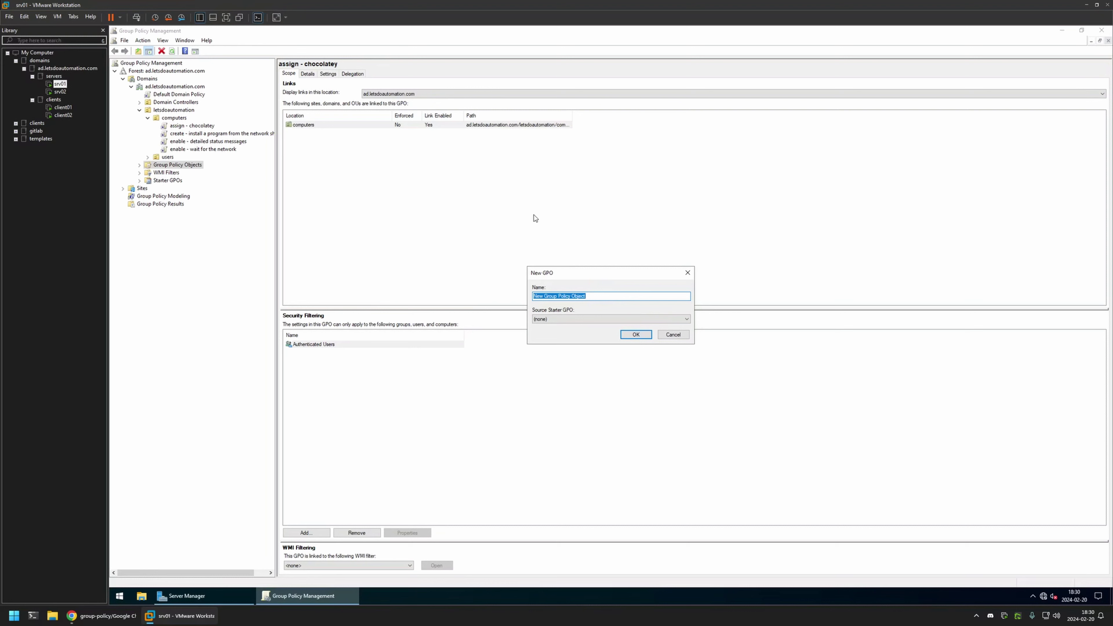
text(cg)
click(639, 332)
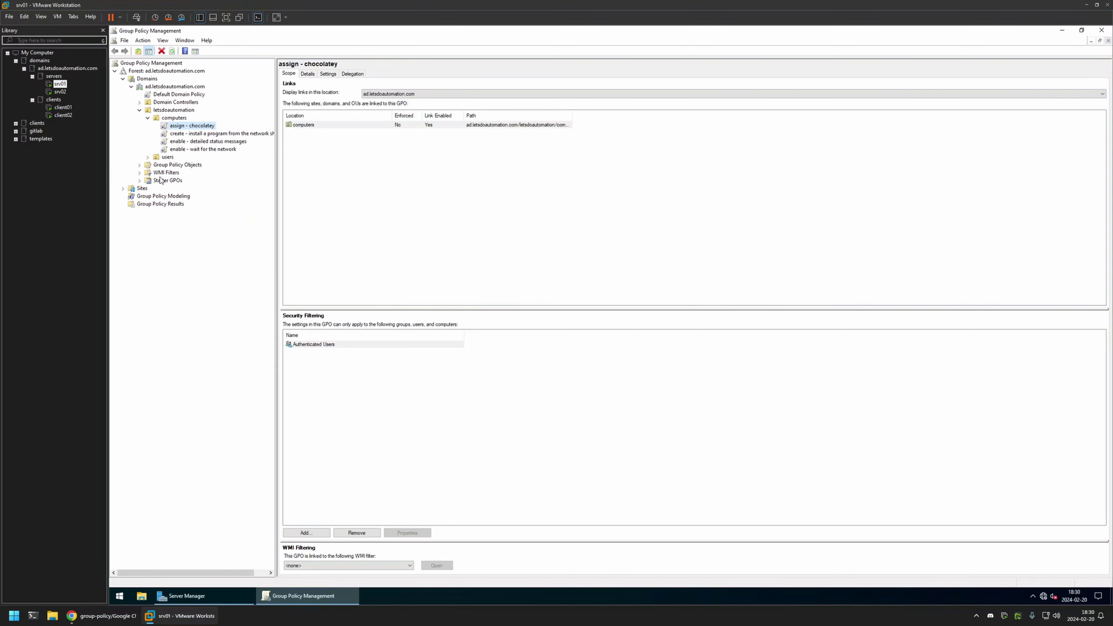
- Open the chrome settings GPO in the editor and widen its policy tree pane
click(140, 165)
click(181, 180)
right_click(184, 183)
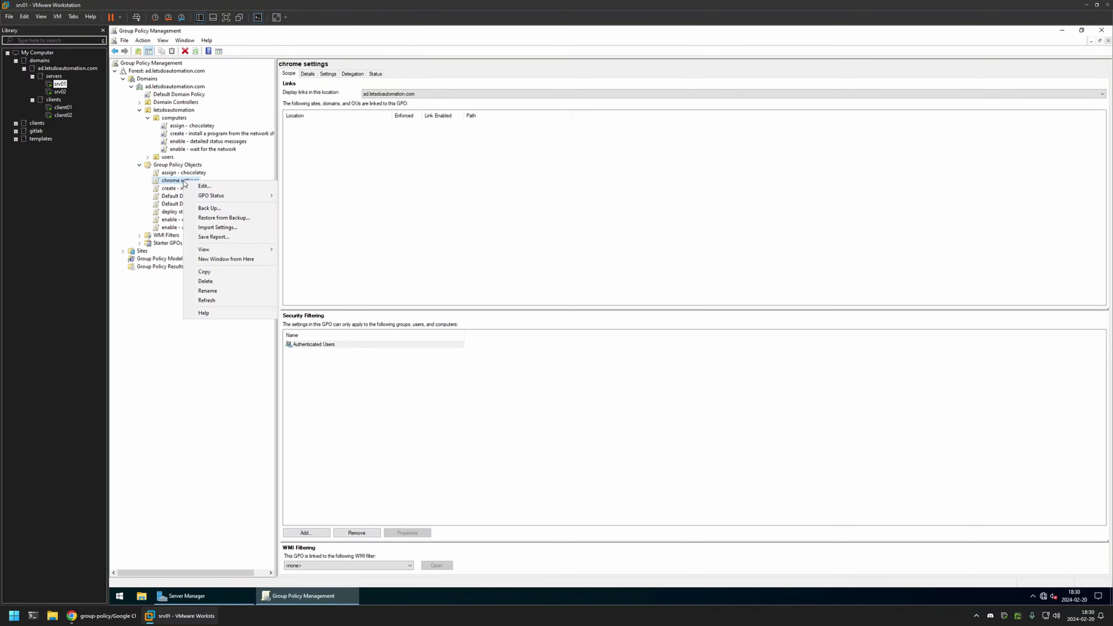
click(193, 187)
drag(282, 69, 539, 145)
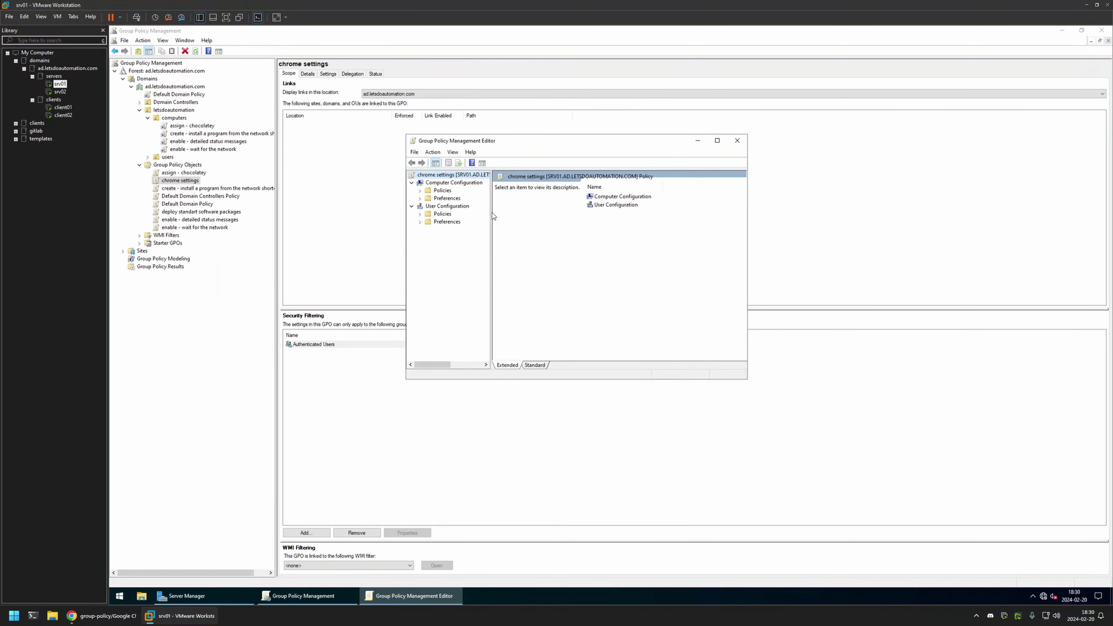
drag(490, 215, 589, 209)
- Navigate to Computer Configuration > Administrative Templates > Google > Google Chrome > Extensions and select the force-install policy
click(436, 183)
click(419, 190)
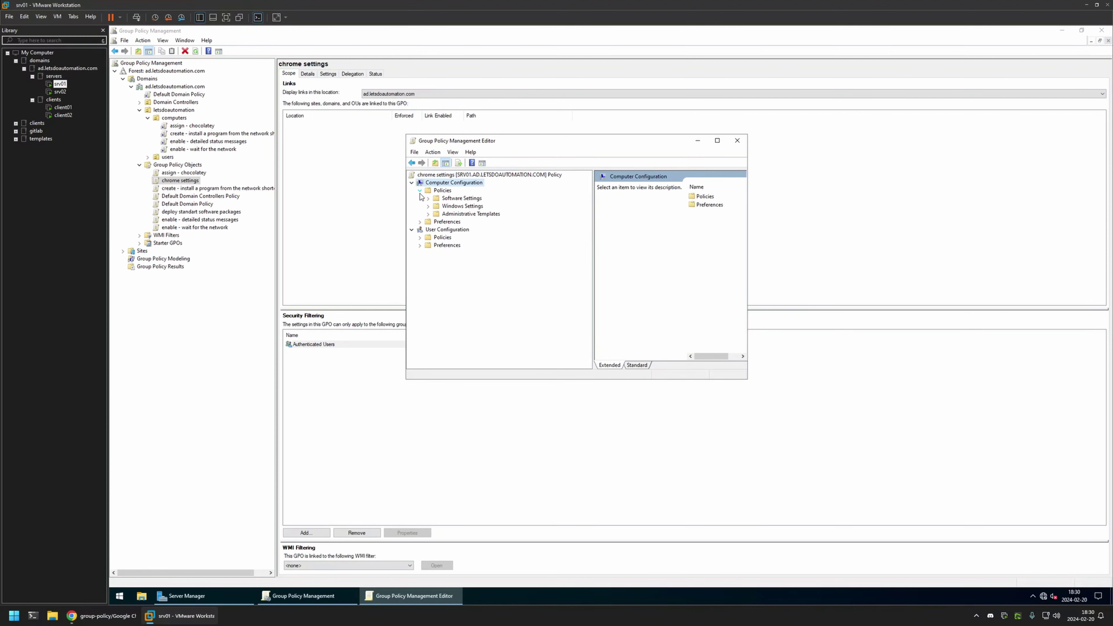
click(428, 215)
click(443, 230)
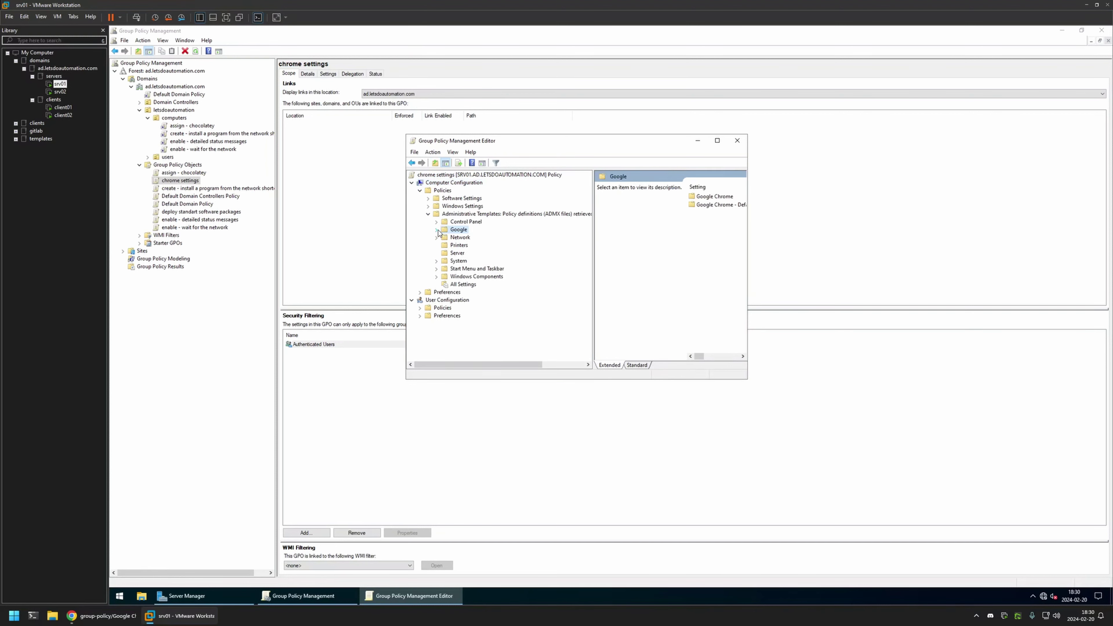
click(436, 229)
click(471, 237)
double_click(636, 141)
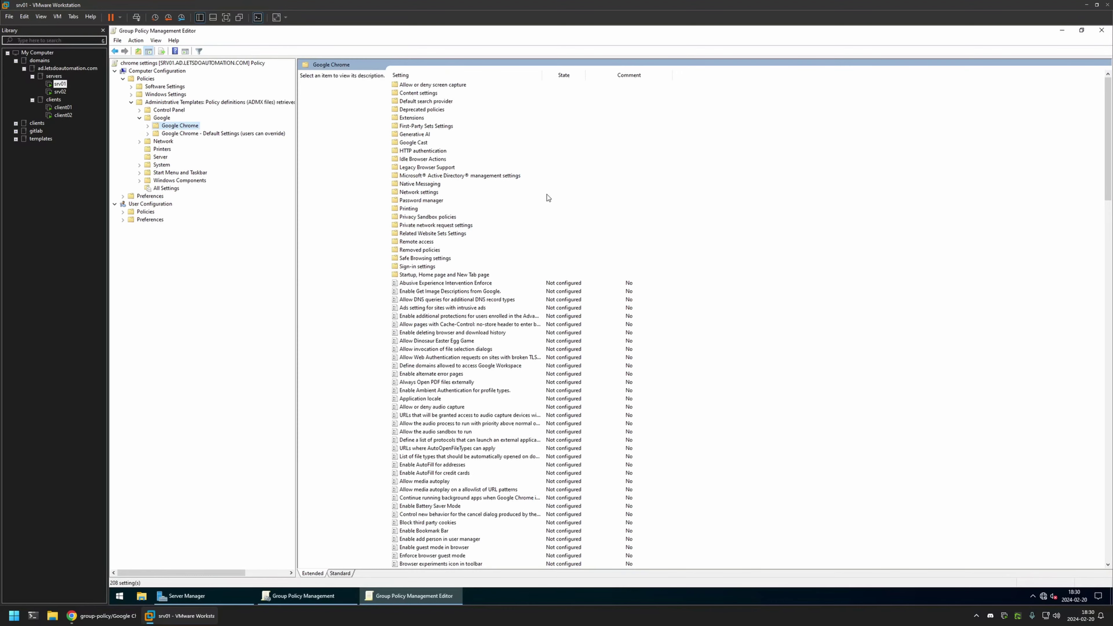
double_click(409, 118)
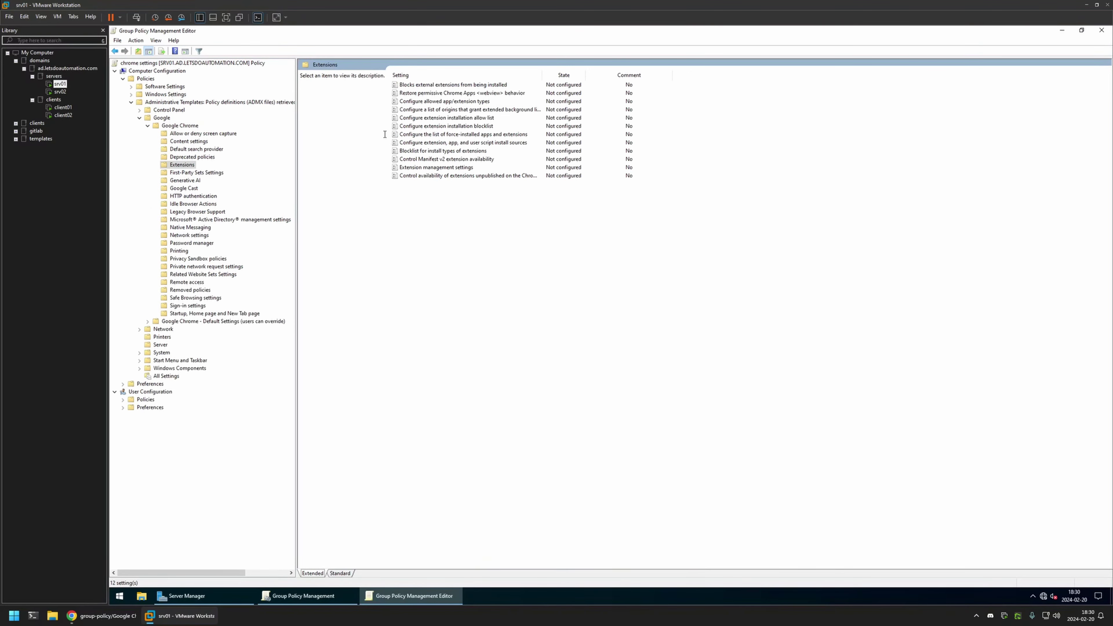
click(420, 136)
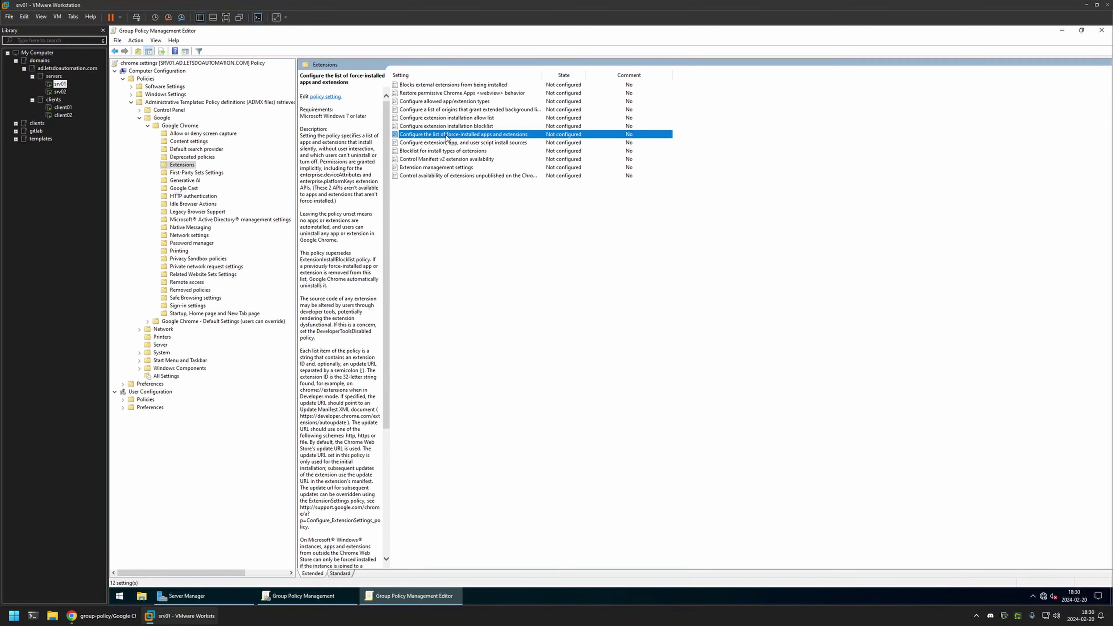
- Enable the force-installed extensions policy, open its empty extension-ID list, and return to the README
double_click(507, 138)
drag(297, 127, 547, 131)
click(467, 175)
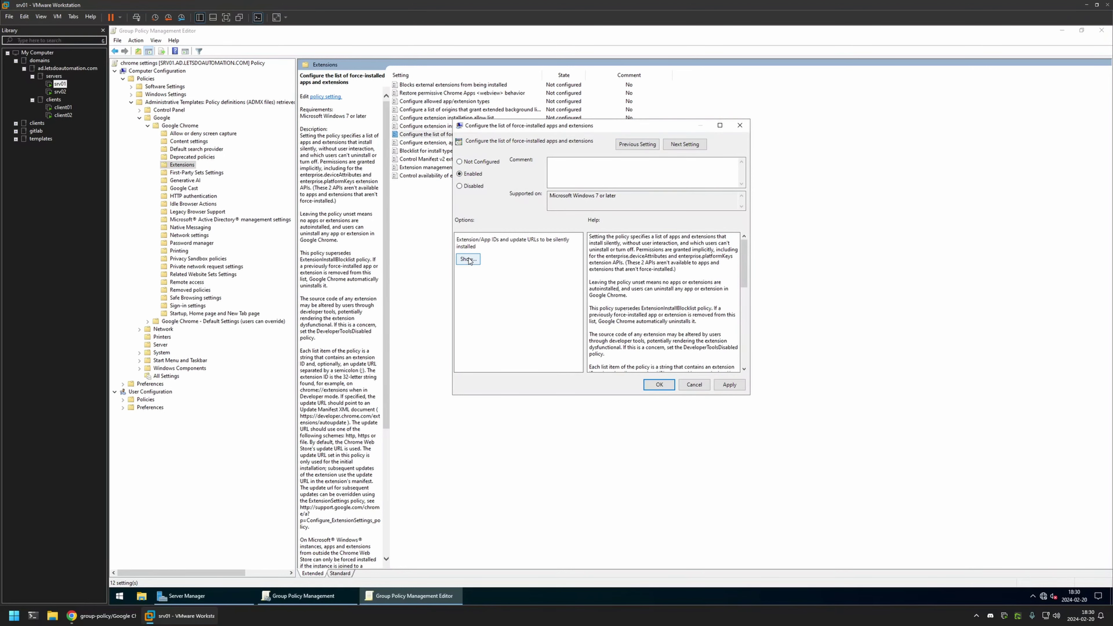
click(468, 260)
drag(294, 136, 624, 185)
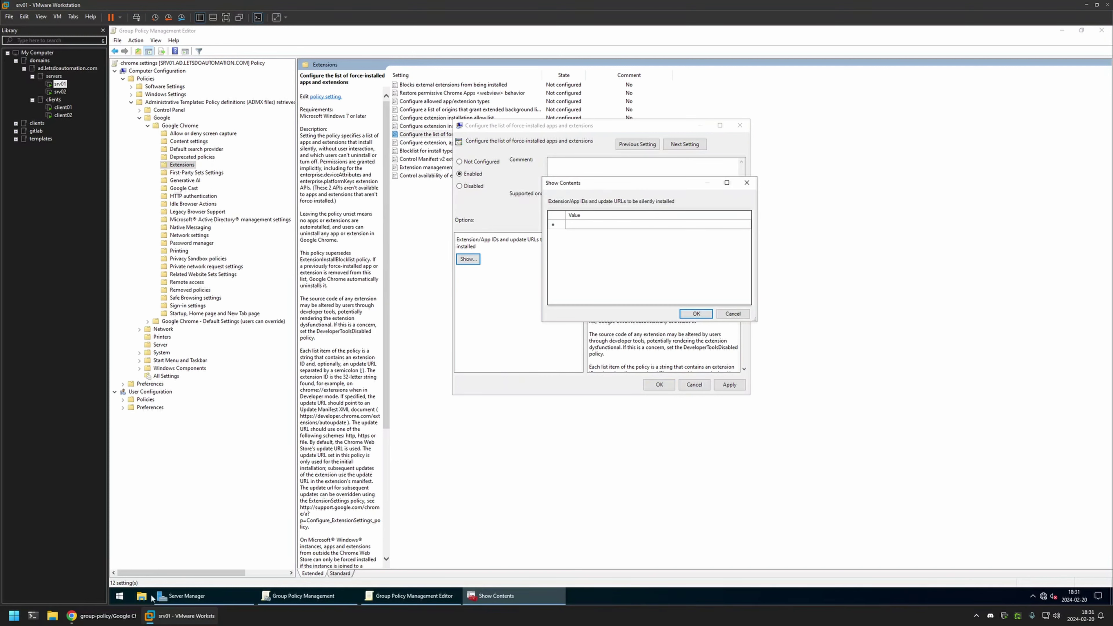
click(102, 616)
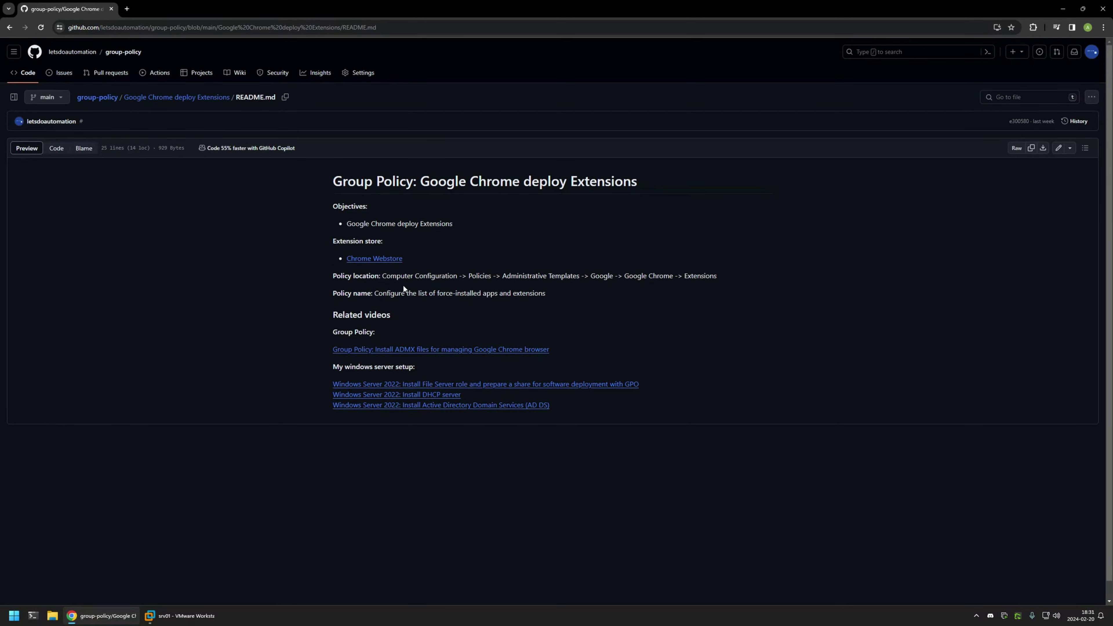
- Search the Chrome Web Store for 'ublock' and open the uBlock Origin page
click(350, 259)
scroll(379, 227, down, 15)
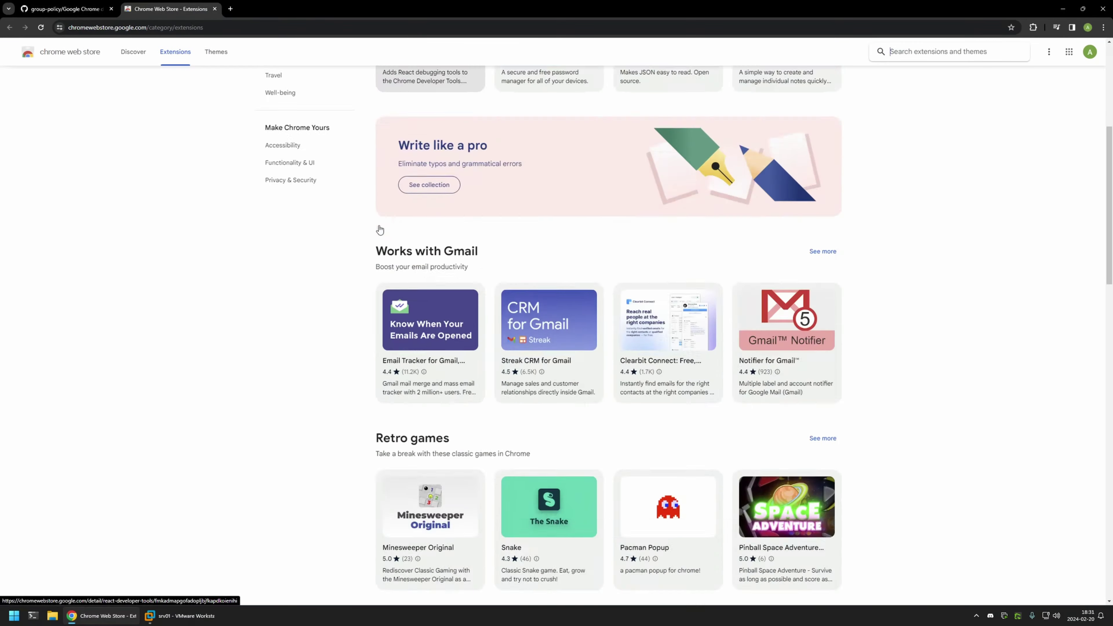
scroll(379, 228, down, 10)
scroll(380, 228, up, 20)
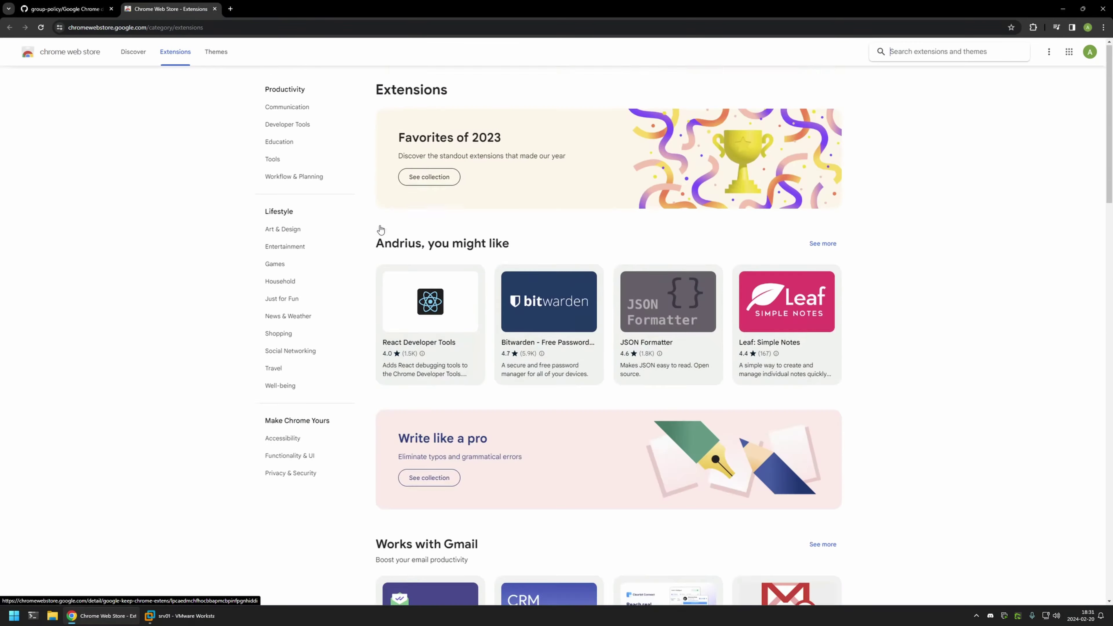
click(909, 51)
text(ublock)
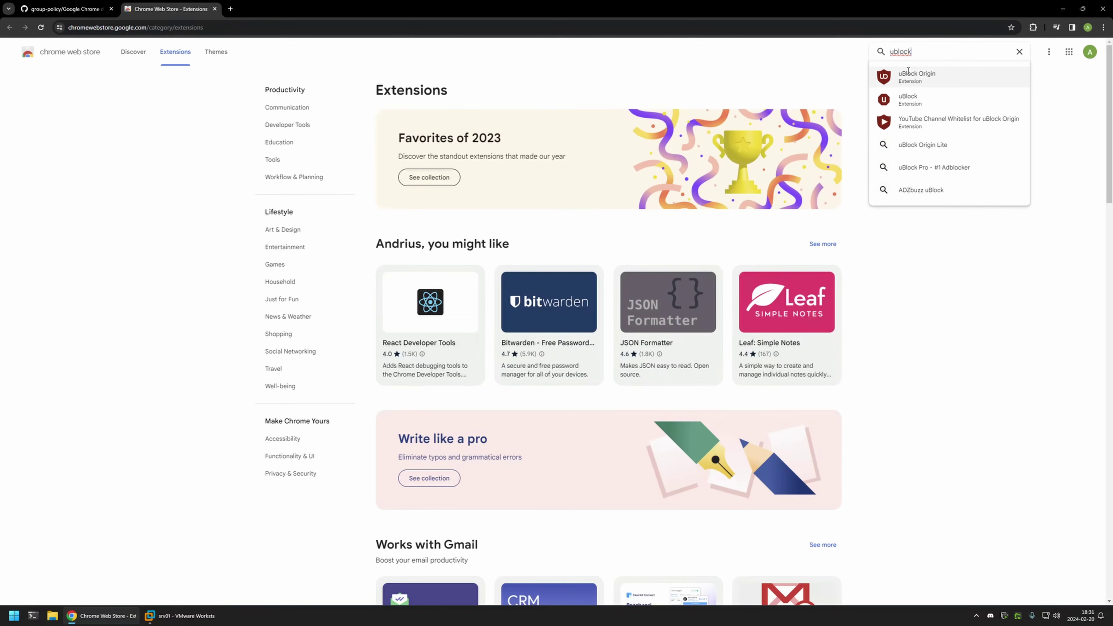
click(910, 77)
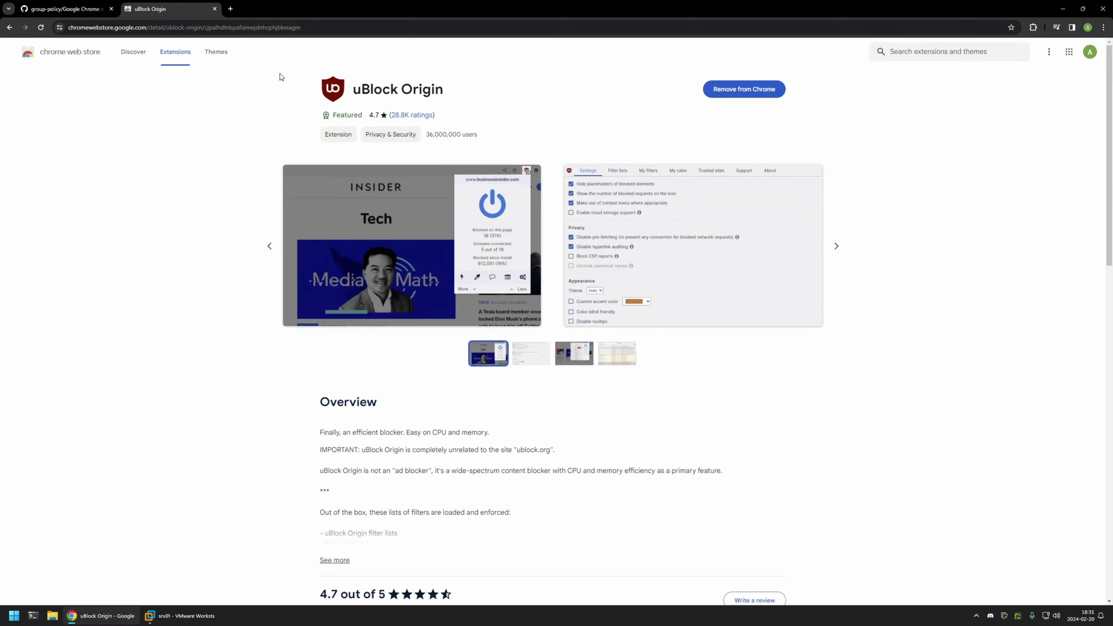
scroll(244, 132, down, 1)
scroll(244, 132, down, 6)
scroll(241, 130, up, 7)
- Copy uBlock Origin's extension ID from the URL into the first Value row
drag(301, 27, 205, 27)
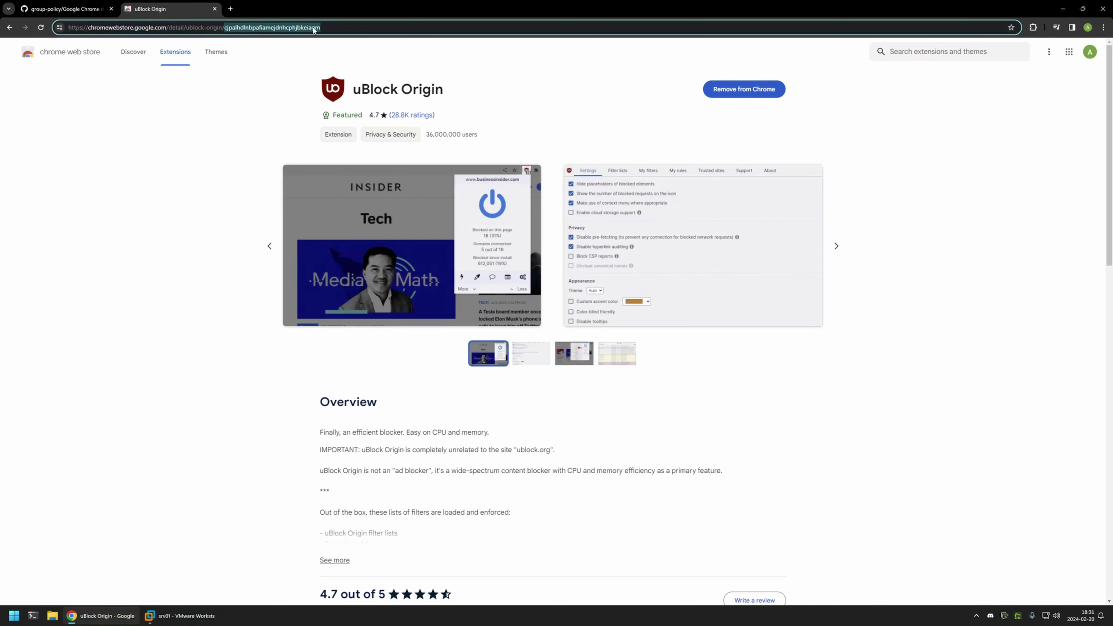
drag(320, 27, 228, 27)
right_click(231, 28)
click(267, 104)
click(150, 615)
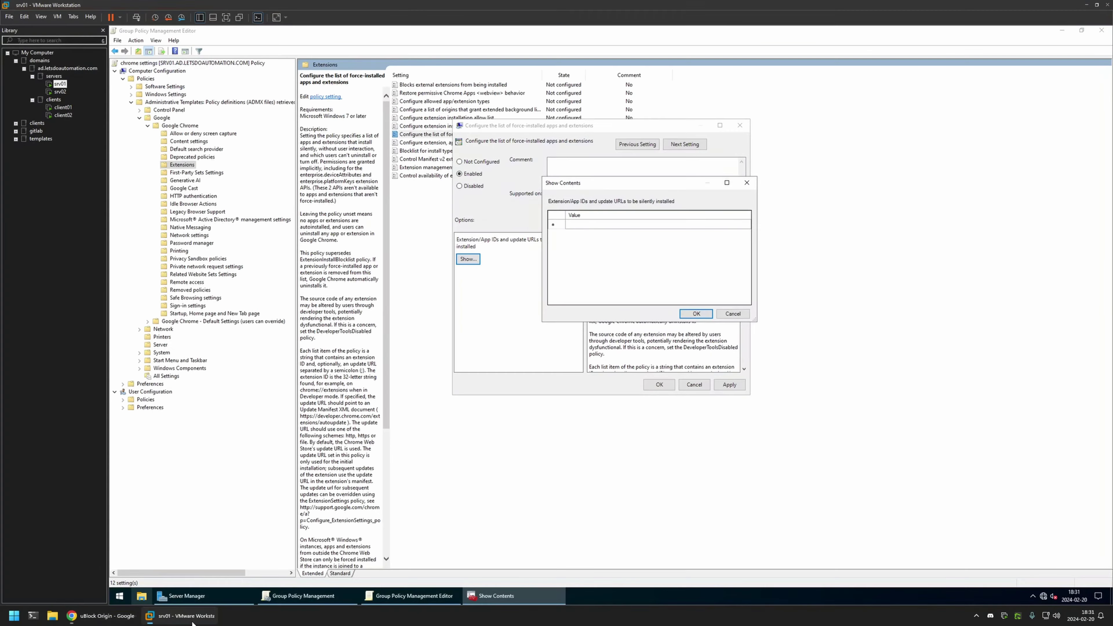
click(595, 225)
click(594, 225)
key(ctrl+v)
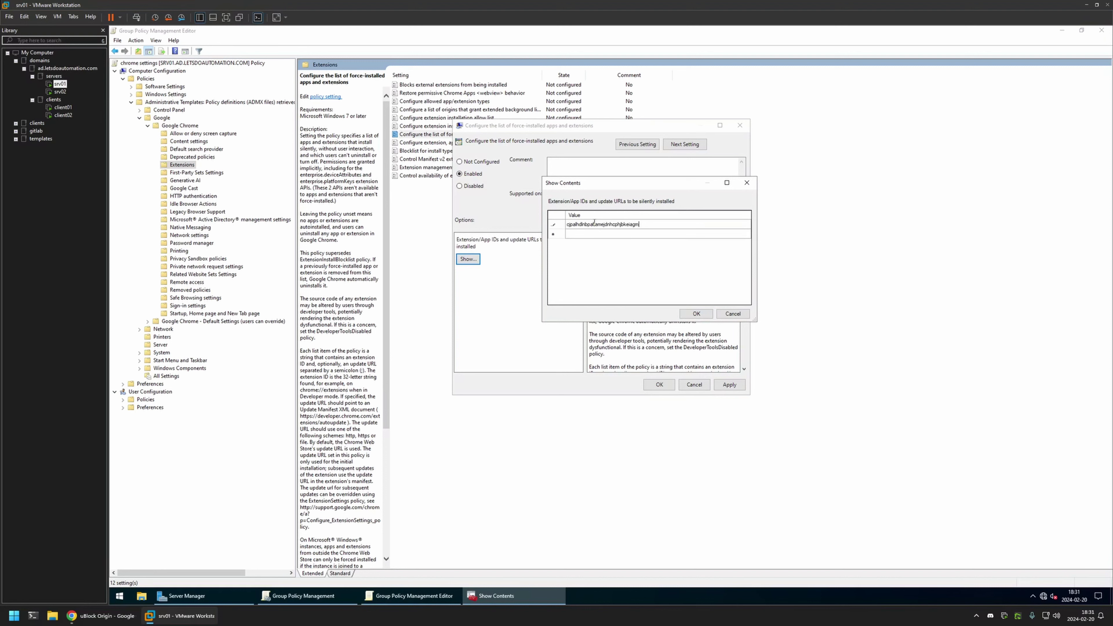
click(618, 233)
click(618, 234)
- Copy the Tripadvisor Browser Button's extension ID from its URL into the second row
click(101, 615)
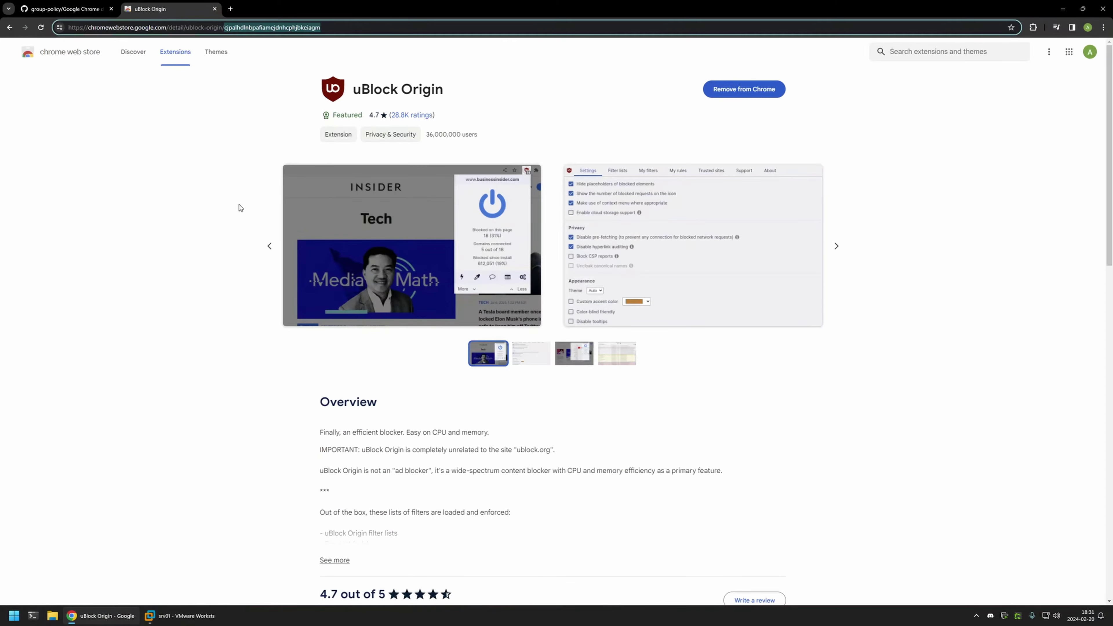
key(alt+Left)
scroll(479, 191, down, 10)
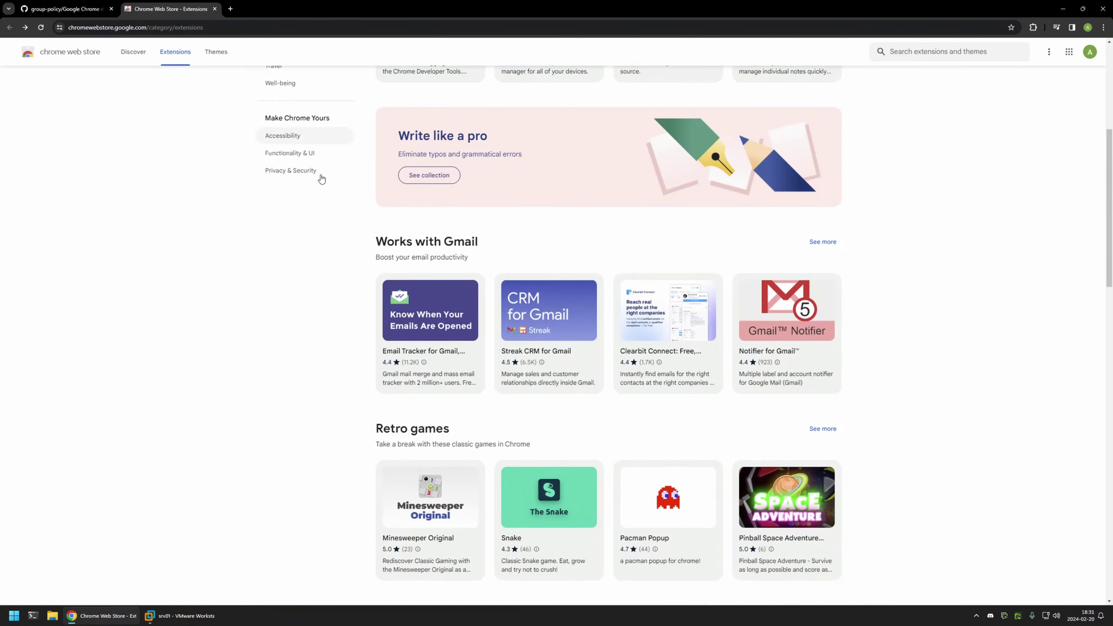
scroll(367, 193, down, 10)
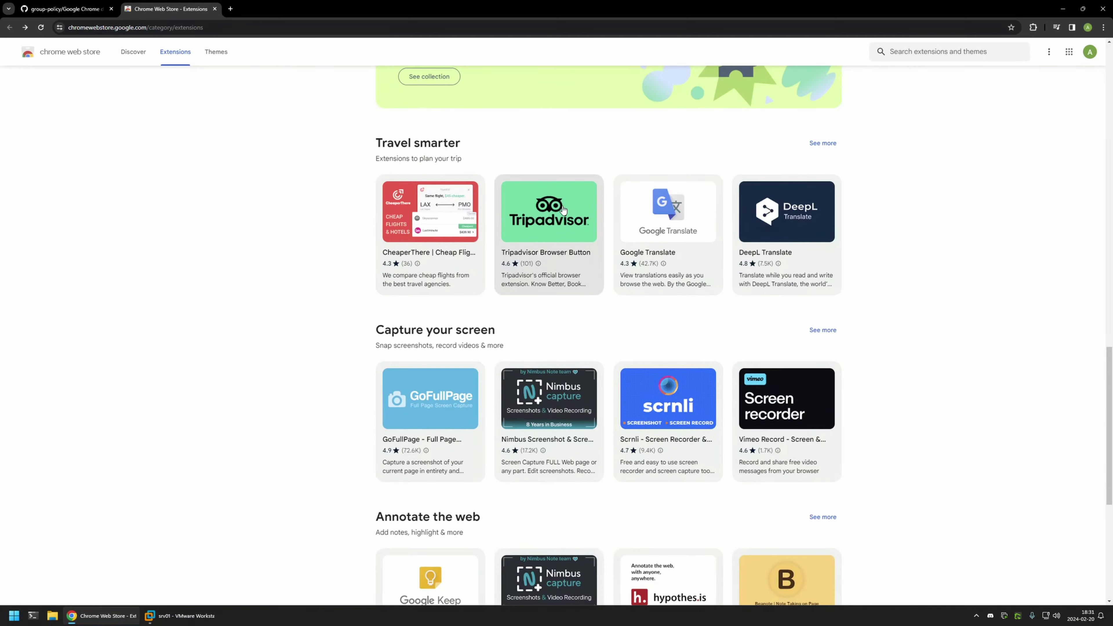
click(533, 206)
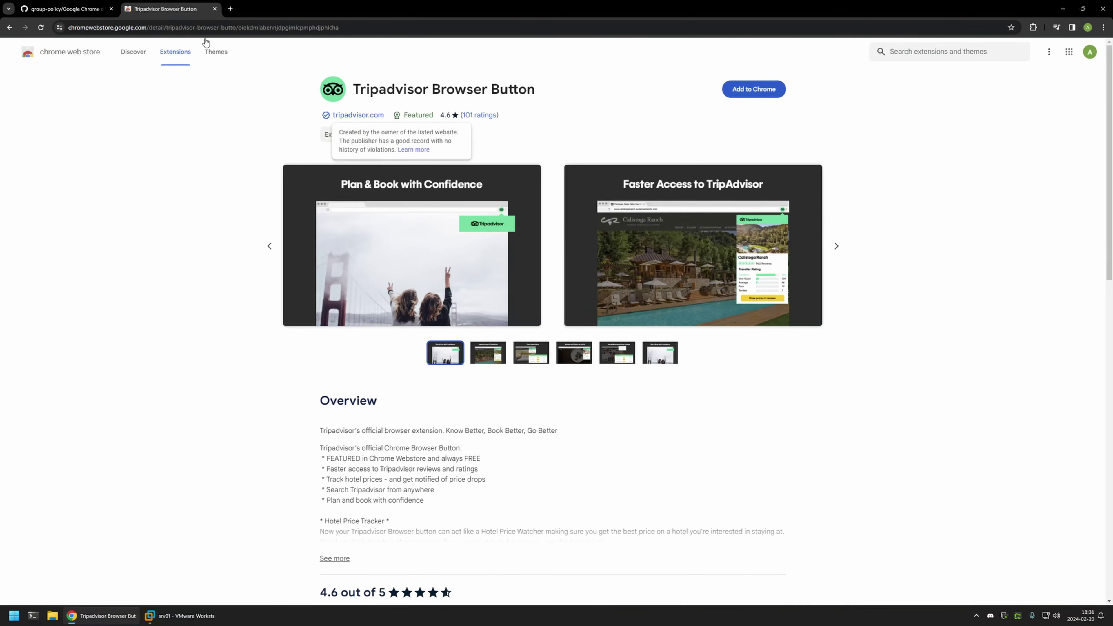
click(353, 27)
drag(359, 27, 262, 30)
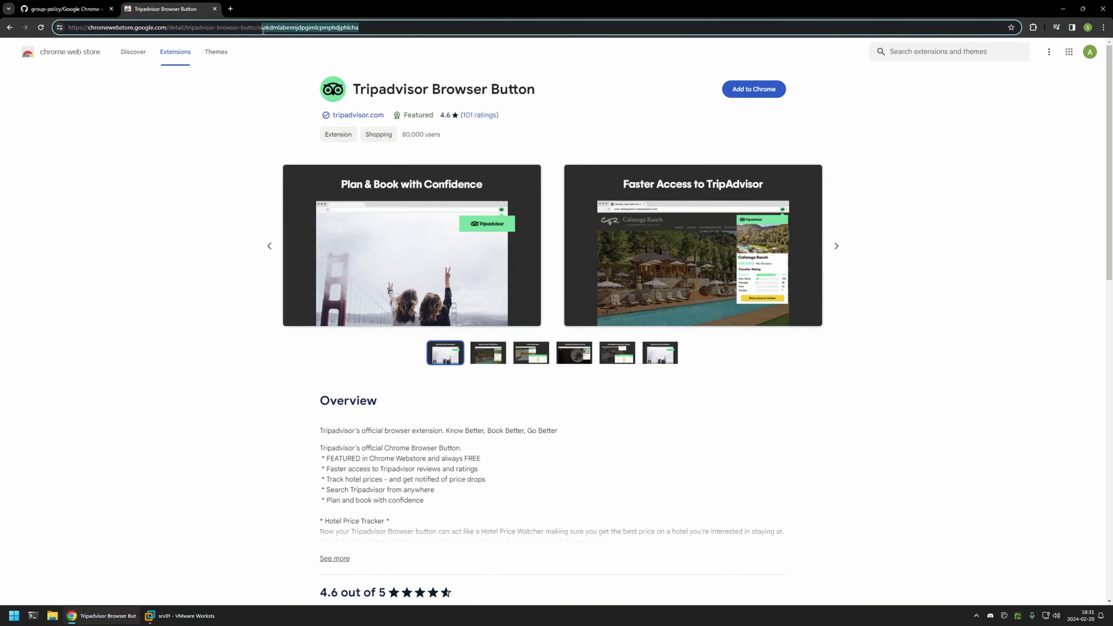
right_click(283, 29)
click(320, 110)
click(202, 615)
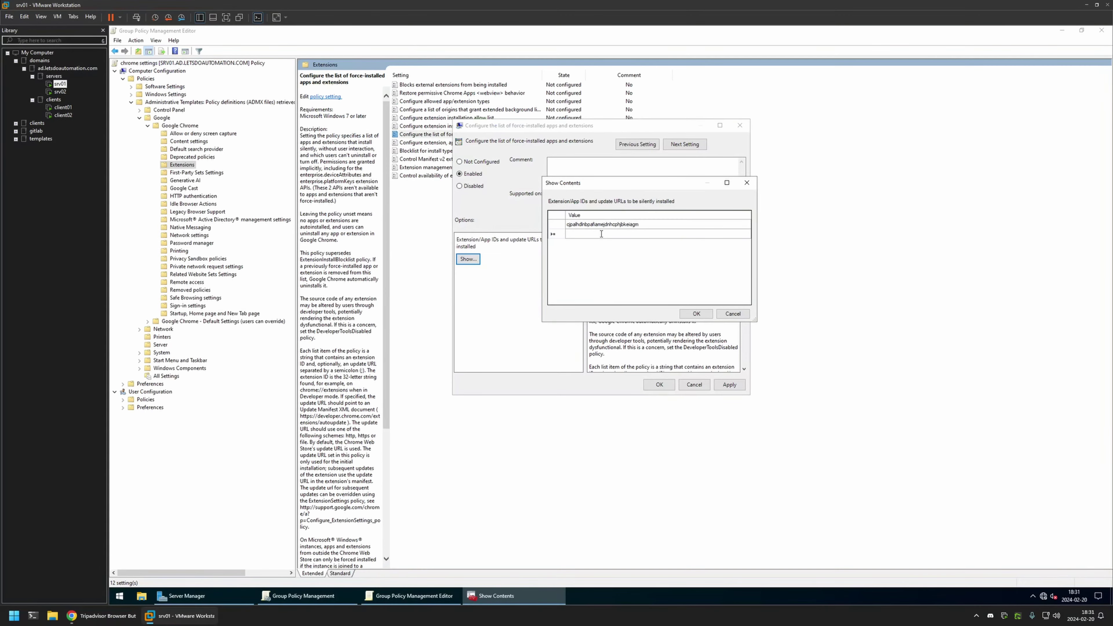
key(ctrl+v)
- Open the Notifier for Gmail store page and select its extension ID in the URL
key(alt+Tab)
key(alt+Left)
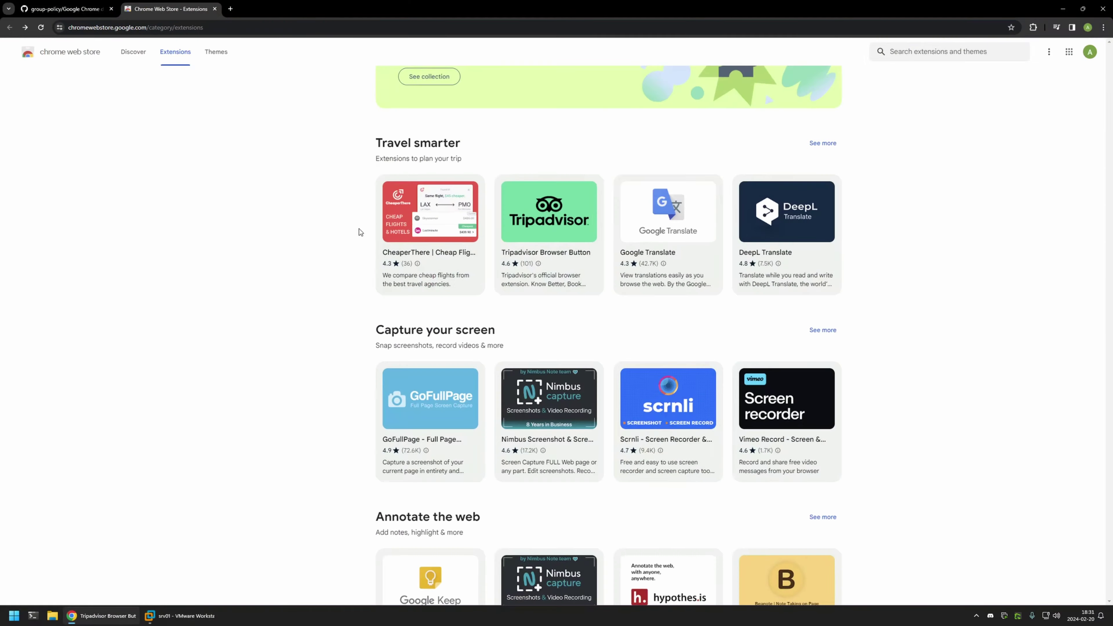
scroll(226, 240, down, 2)
scroll(227, 240, down, 5)
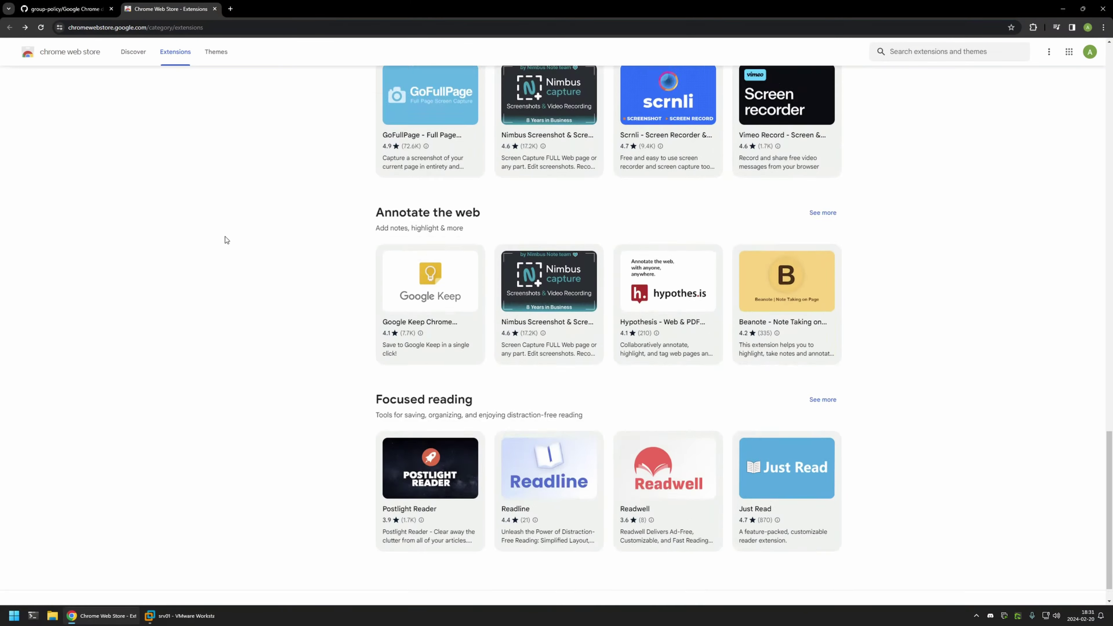
scroll(244, 241, up, 17)
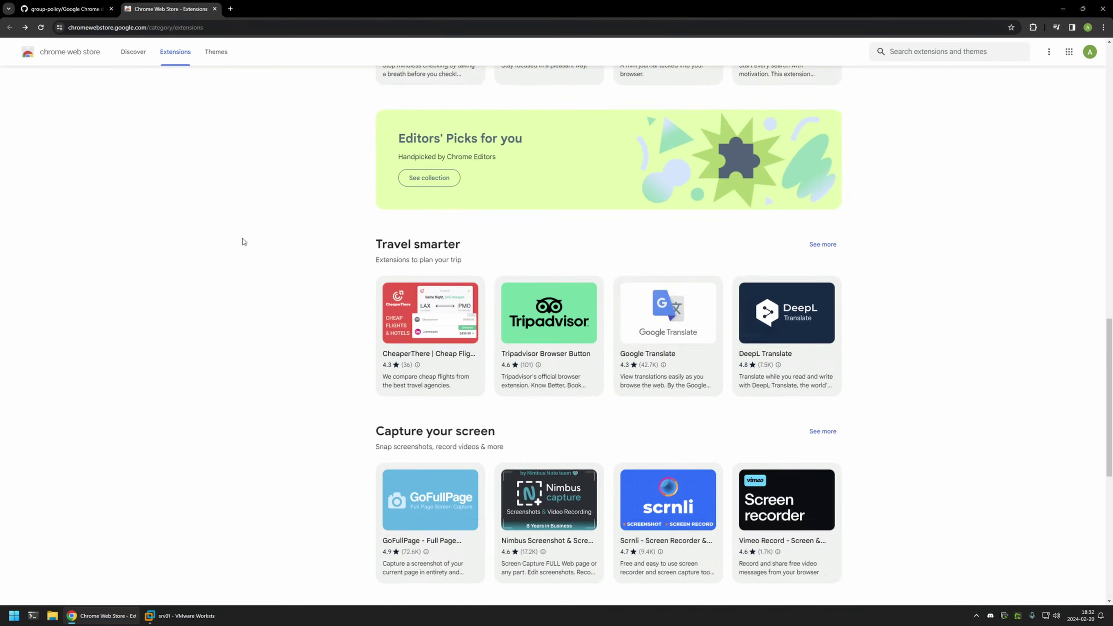
scroll(244, 241, up, 6)
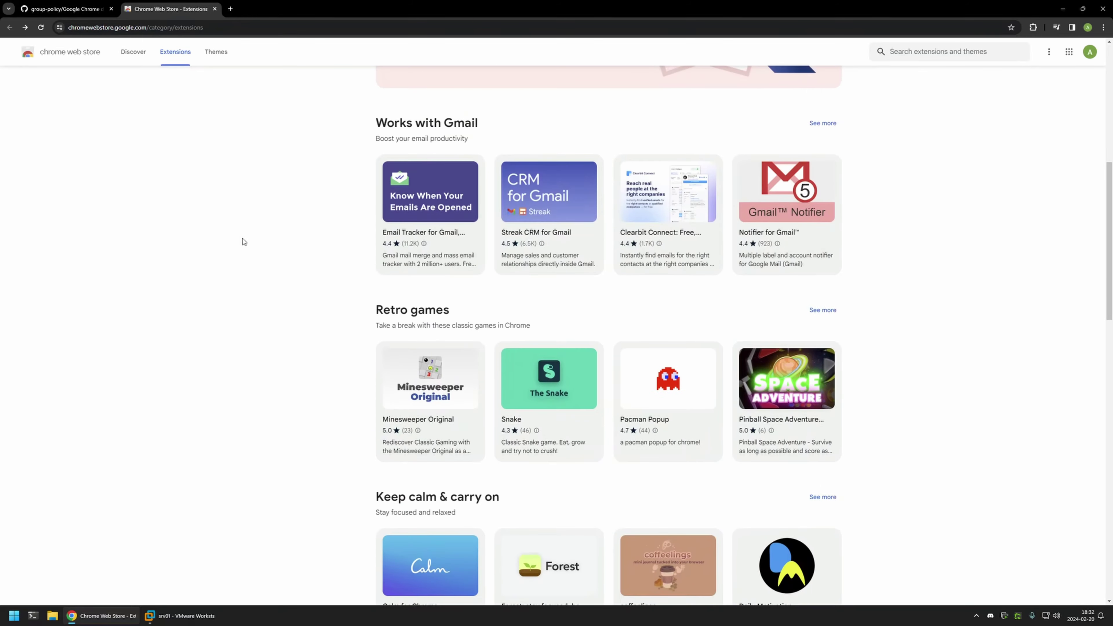
click(806, 197)
drag(330, 27, 215, 27)
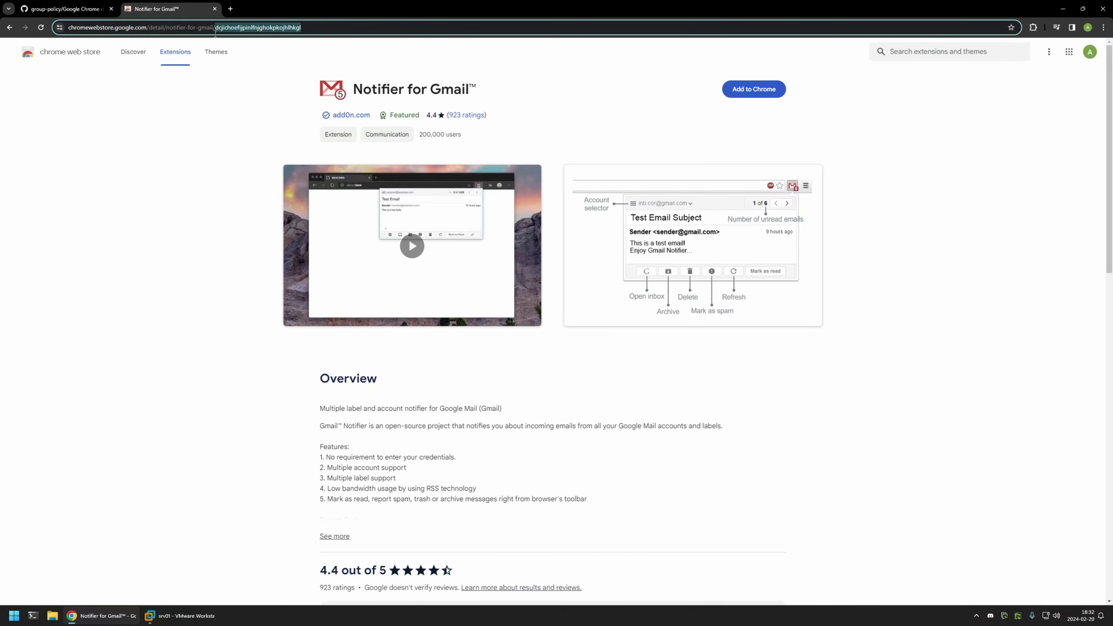
- Paste Notifier for Gmail's ID as the third row and save the Enabled force-install policy
right_click(237, 28)
click(281, 100)
click(180, 616)
click(618, 241)
click(611, 241)
key(ctrl+v)
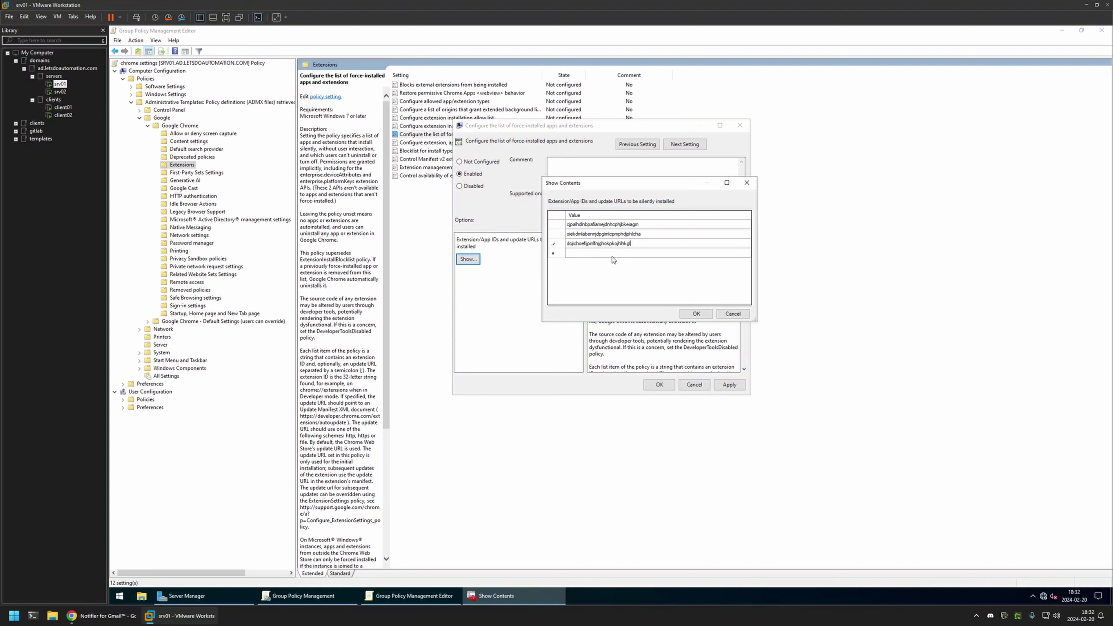
click(696, 314)
click(723, 385)
key(Return)
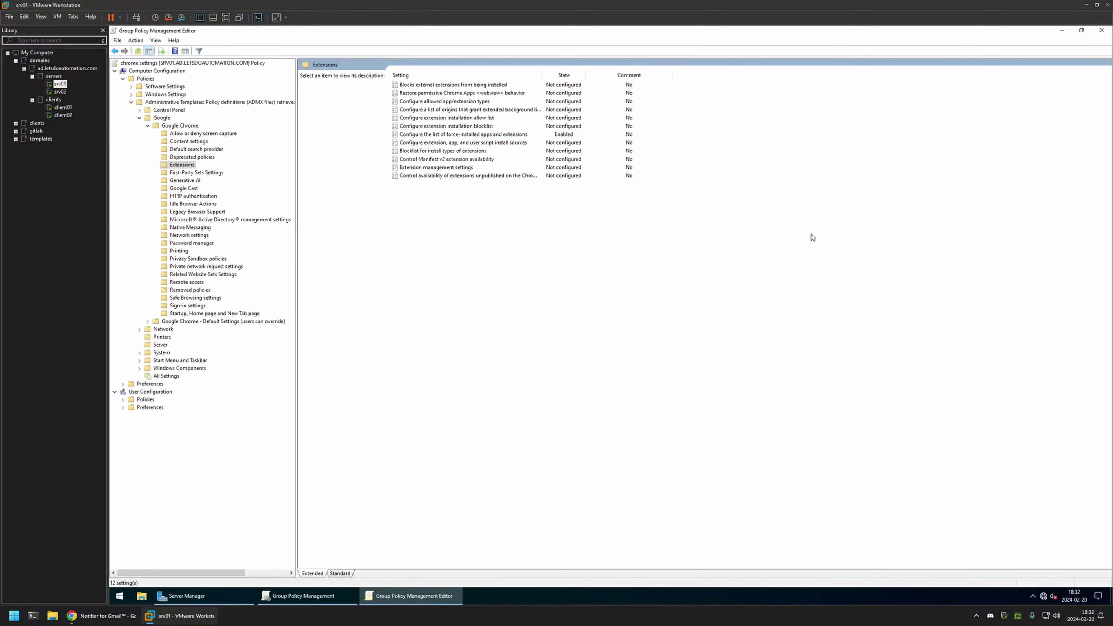
- Set the chrome settings GPO status to 'User configuration settings disabled', then select the computers OU
click(1102, 30)
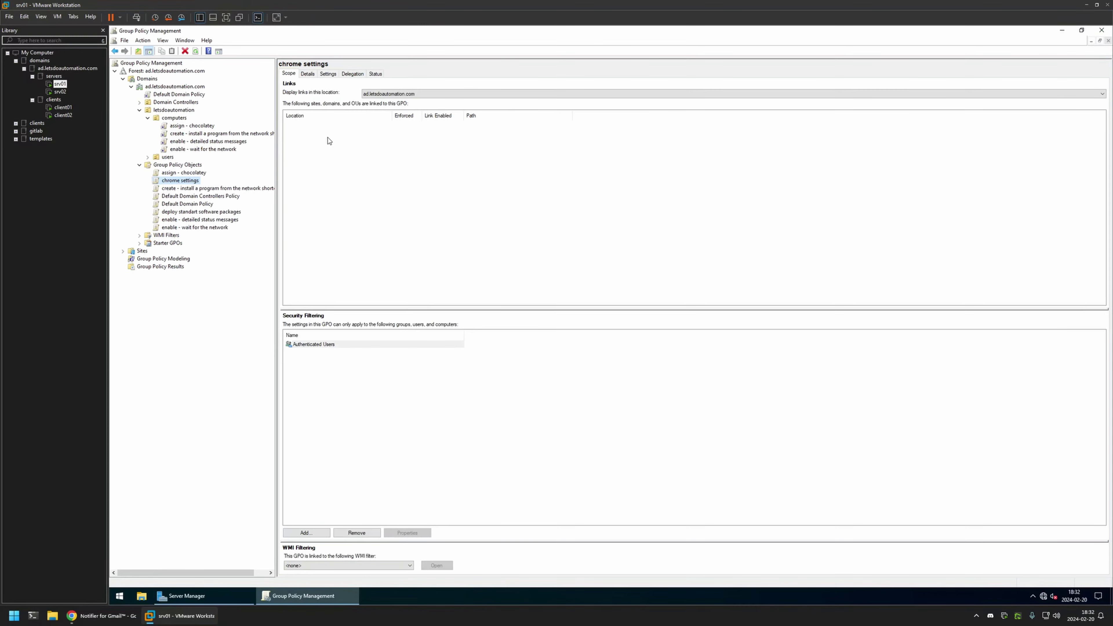
click(308, 74)
click(354, 176)
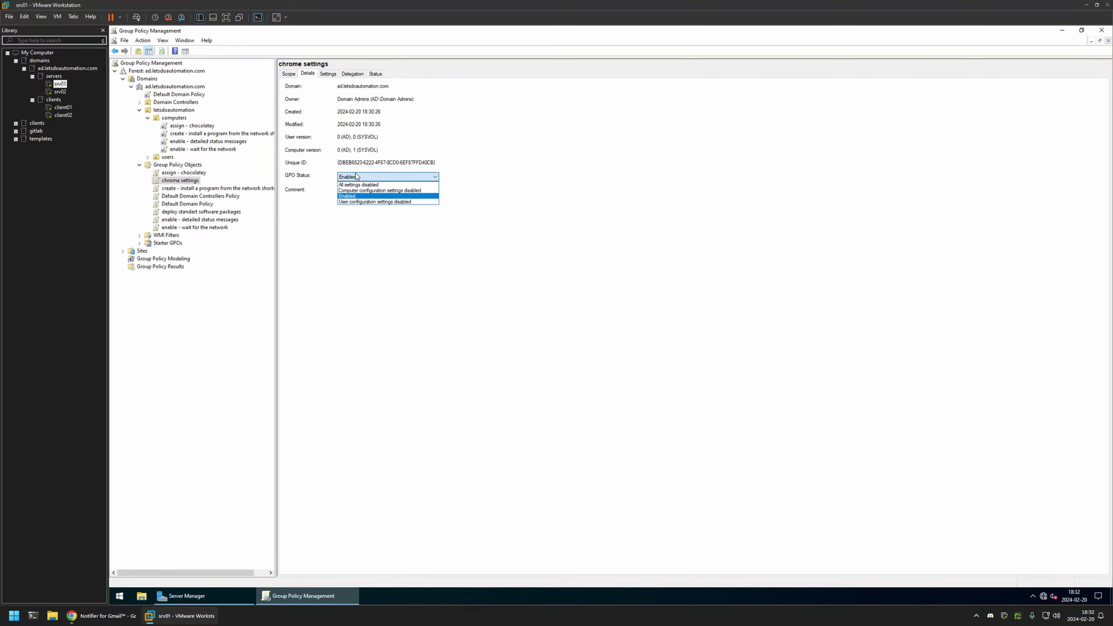
click(375, 202)
click(633, 329)
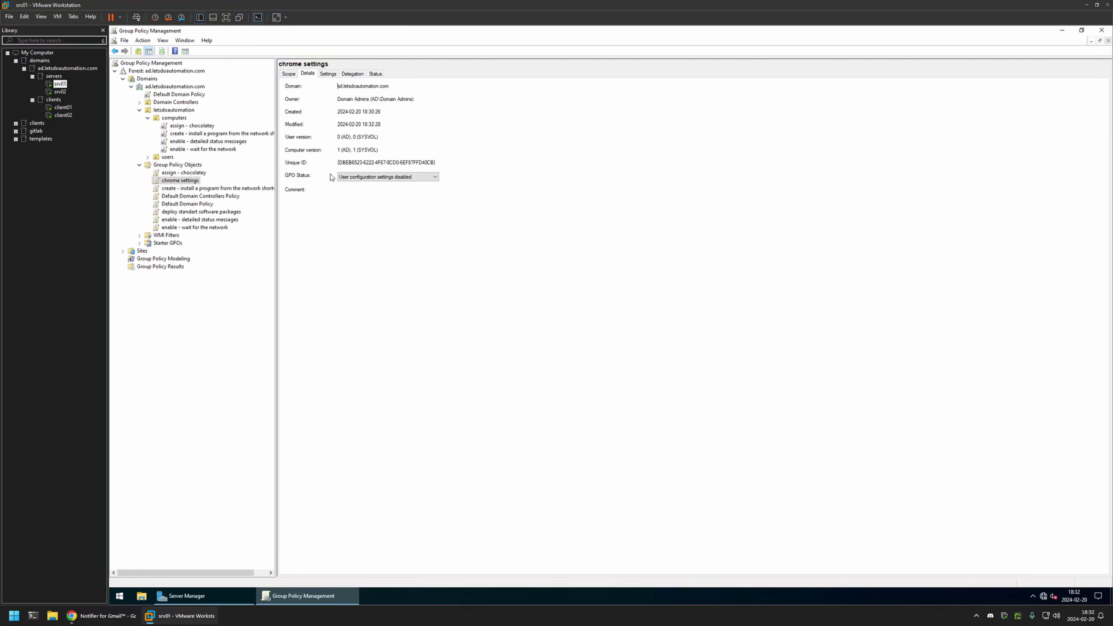
click(177, 118)
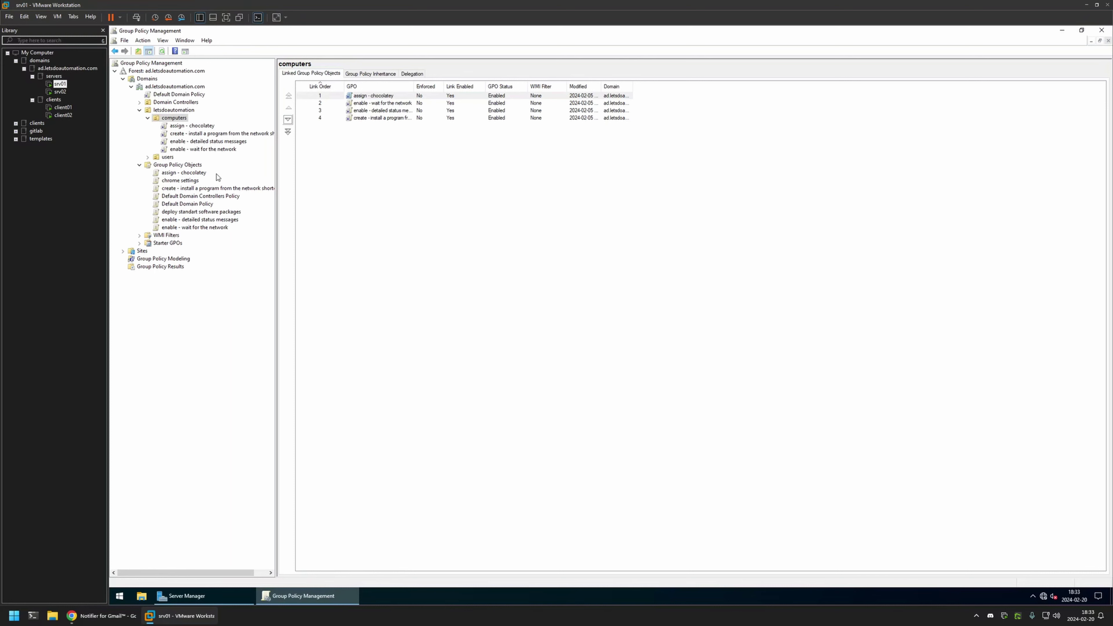
- Drag chrome settings onto the computers OU and confirm the link
drag(180, 182, 181, 120)
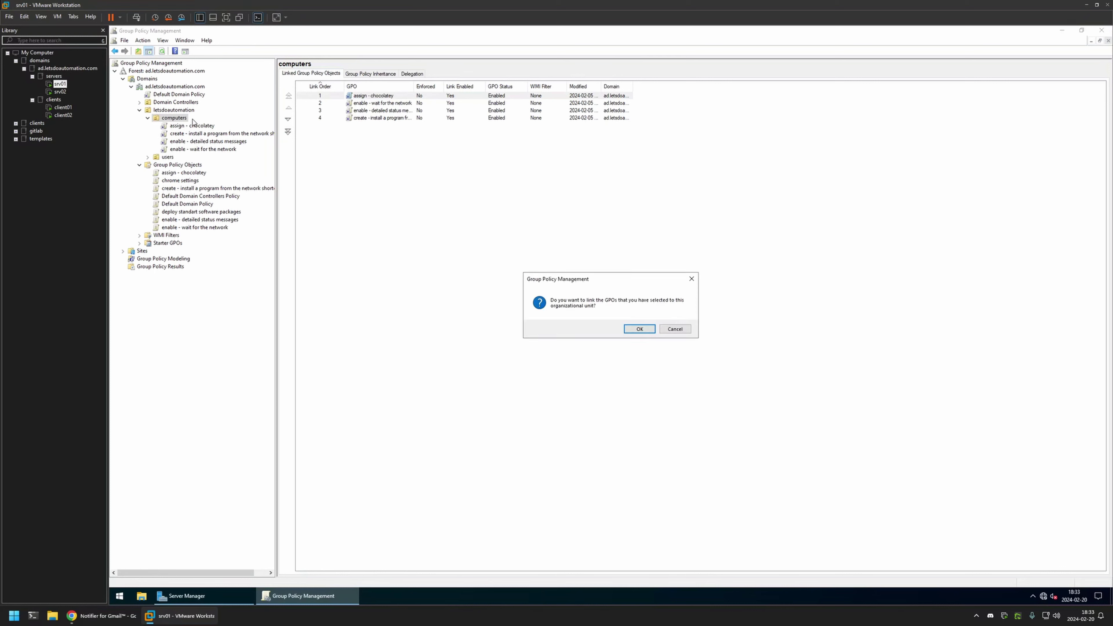
click(637, 329)
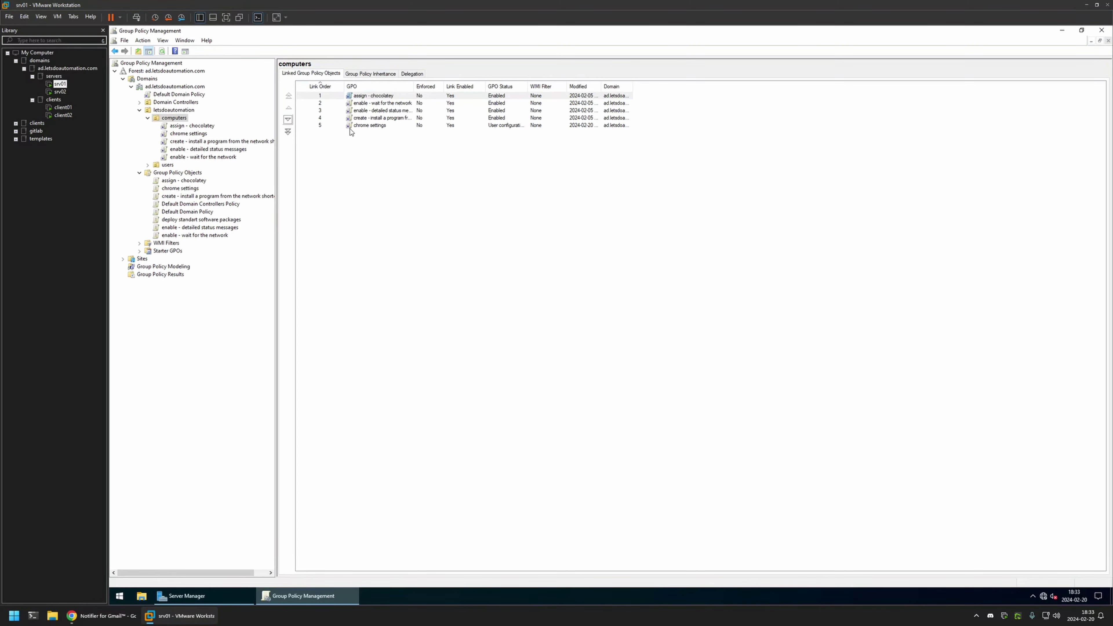
- On client01, launch Chrome and open Manage Extensions from the ⋮ menu
click(62, 108)
double_click(132, 268)
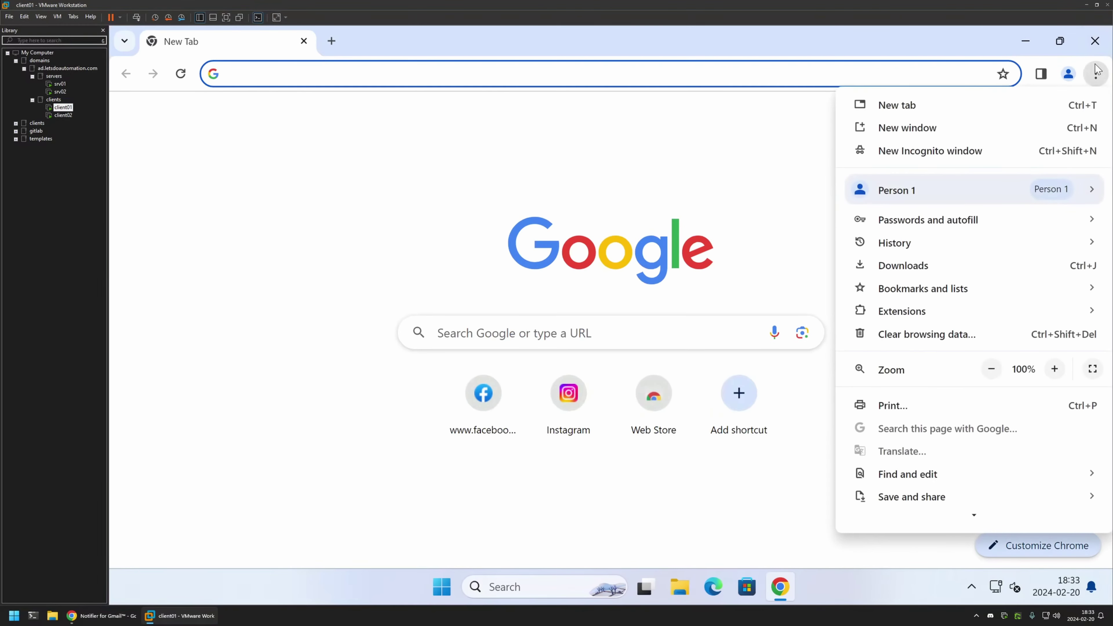
mouse_move(903, 311)
click(744, 310)
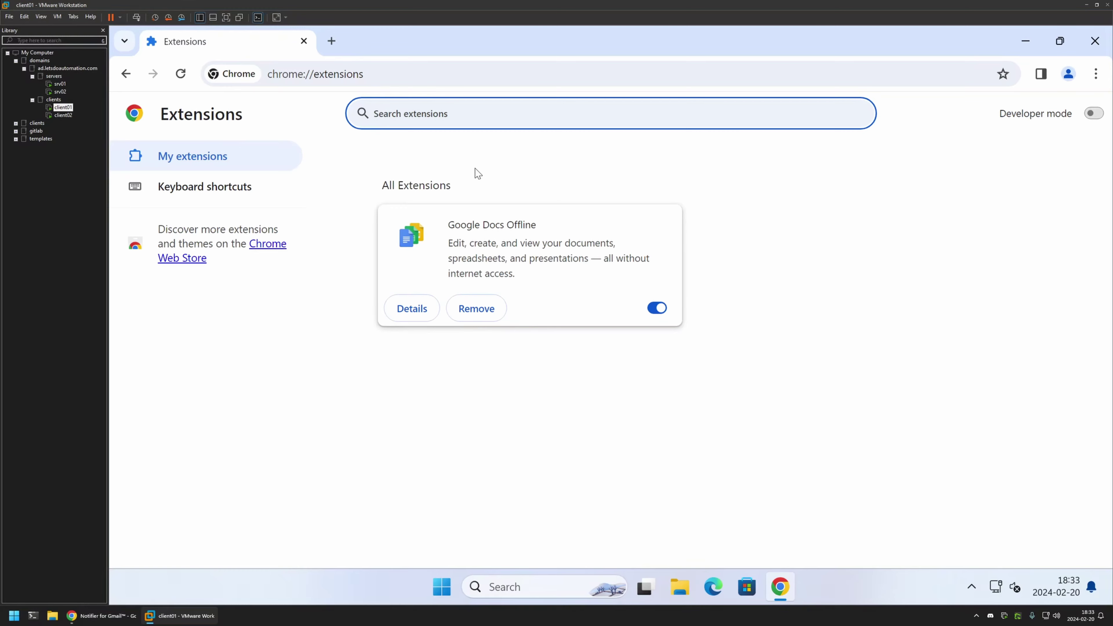
- Run gpupdate from Command Prompt on client01 to refresh computer and user policy
click(437, 583)
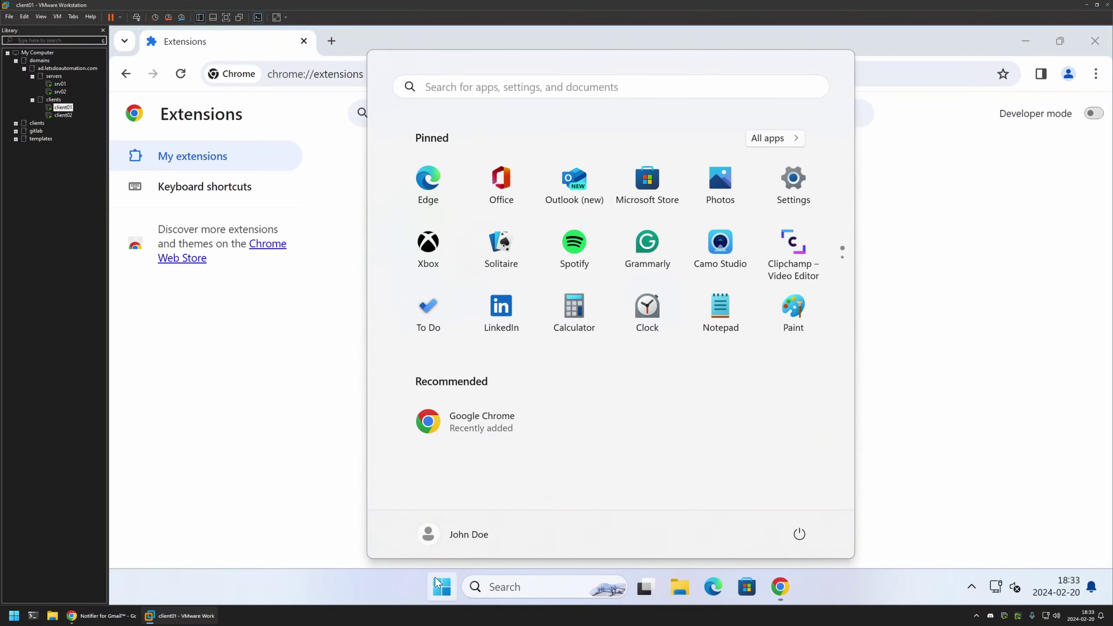
text(cmd)
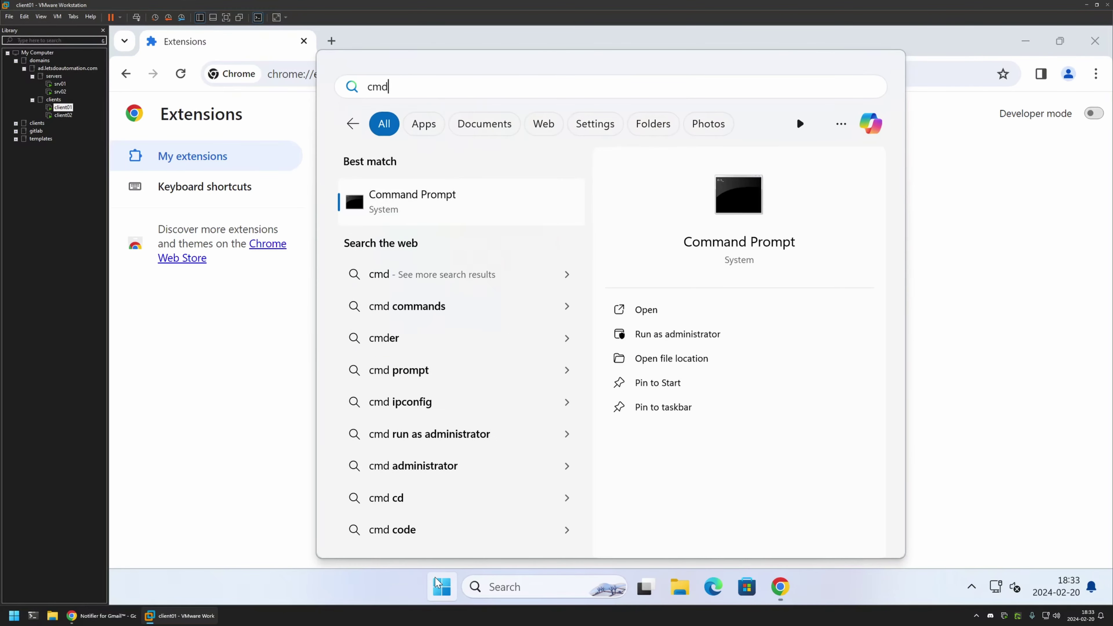
click(413, 202)
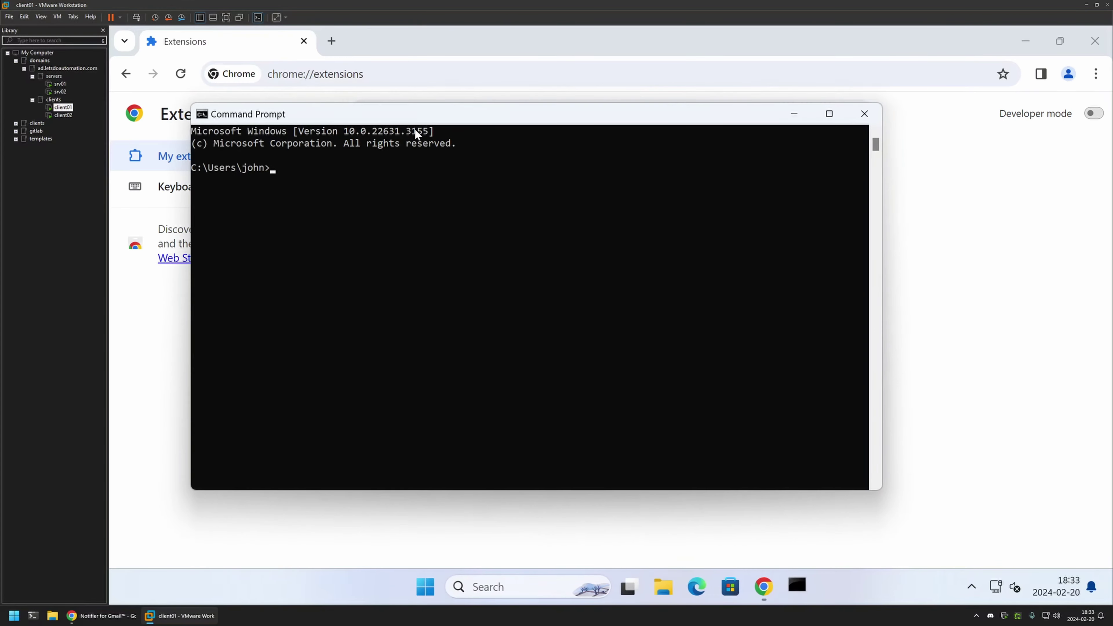
text(gpupdate)
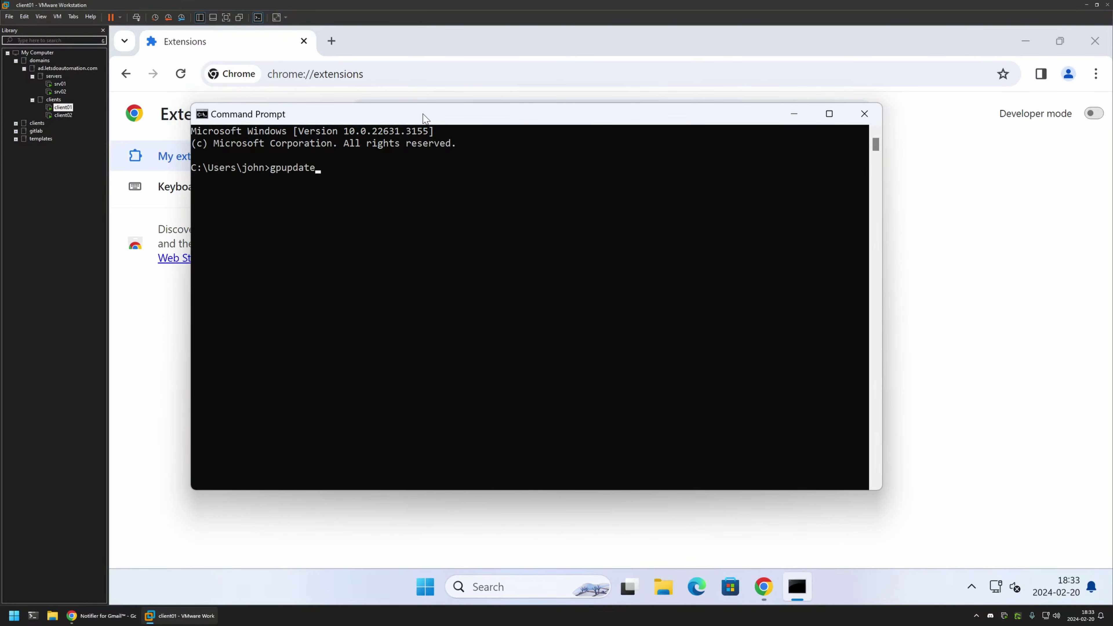
key(Return)
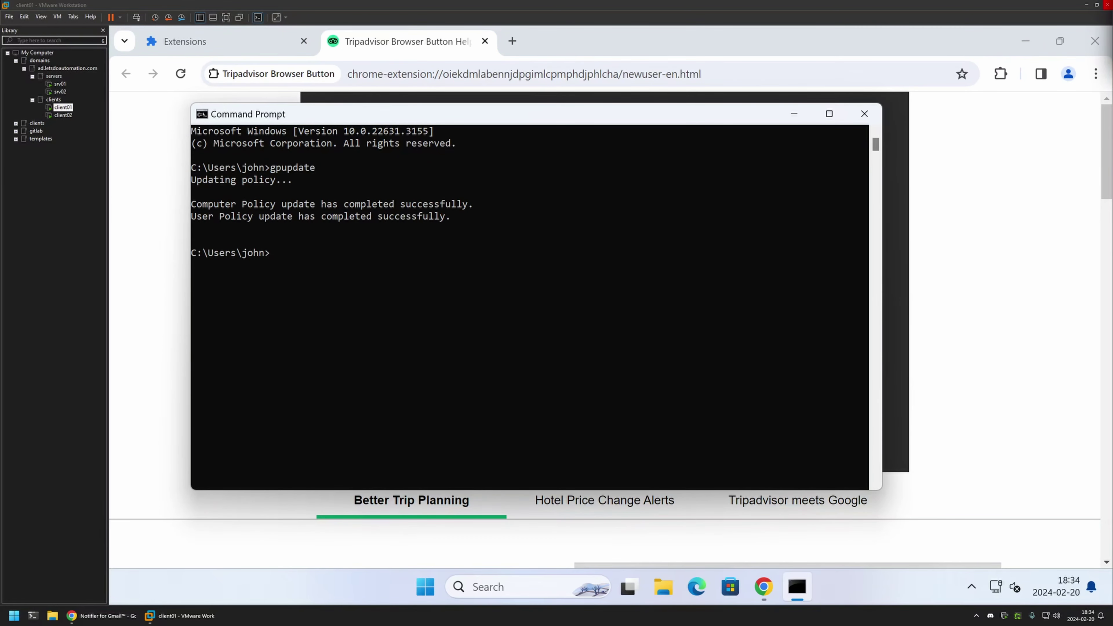
- Check Chrome's Extensions page and toolbar list for Notifier for Gmail, Tripadvisor Browser Button and uBlock Origin
click(660, 31)
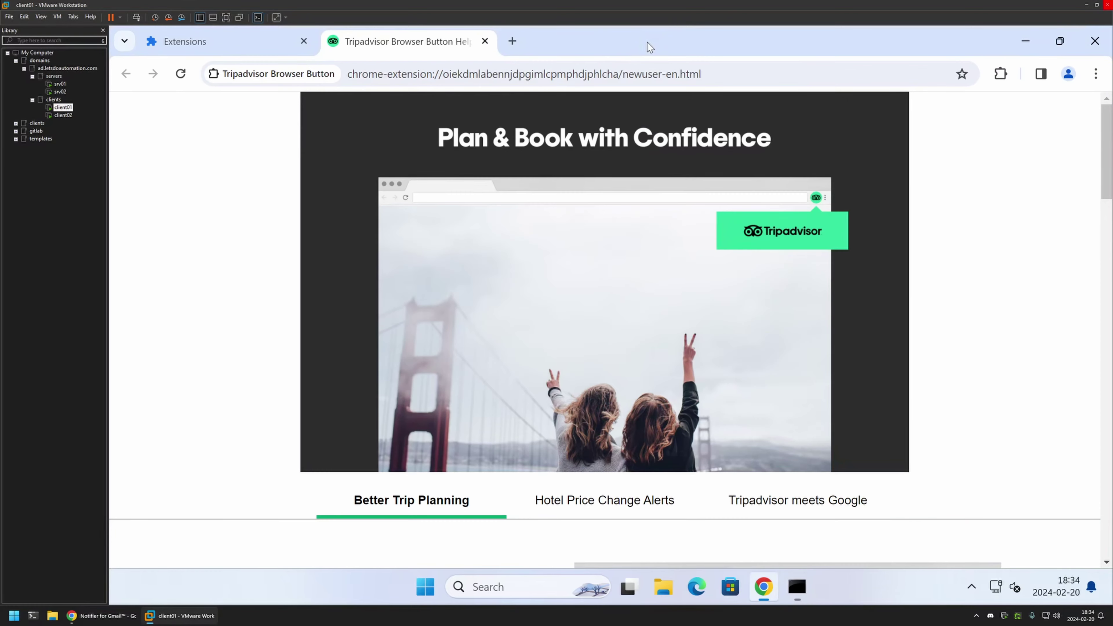
click(212, 45)
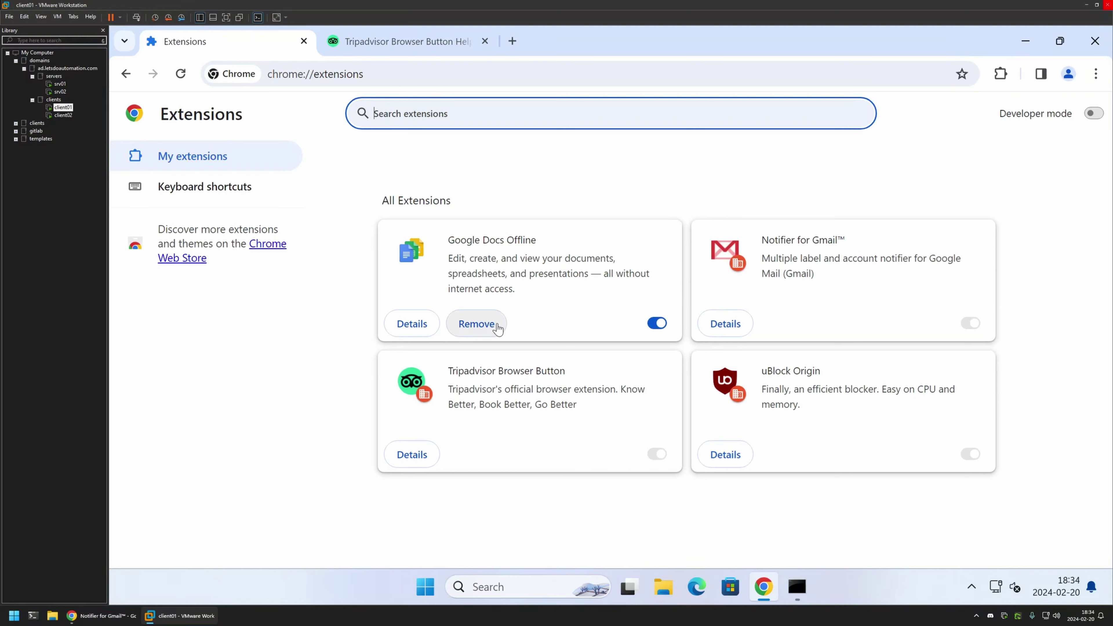
click(1000, 73)
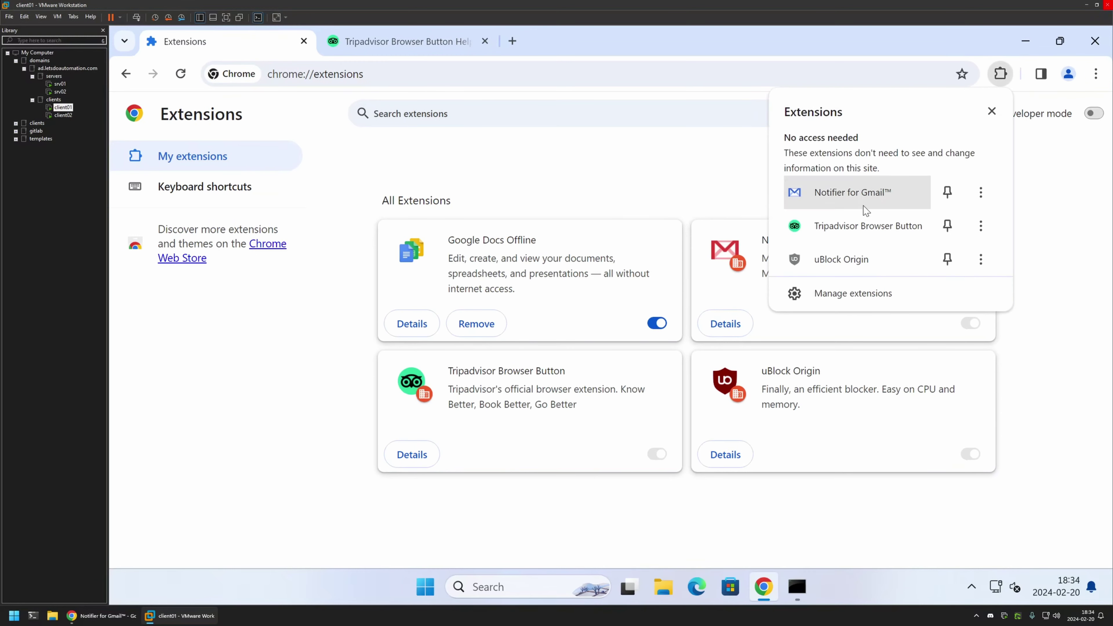